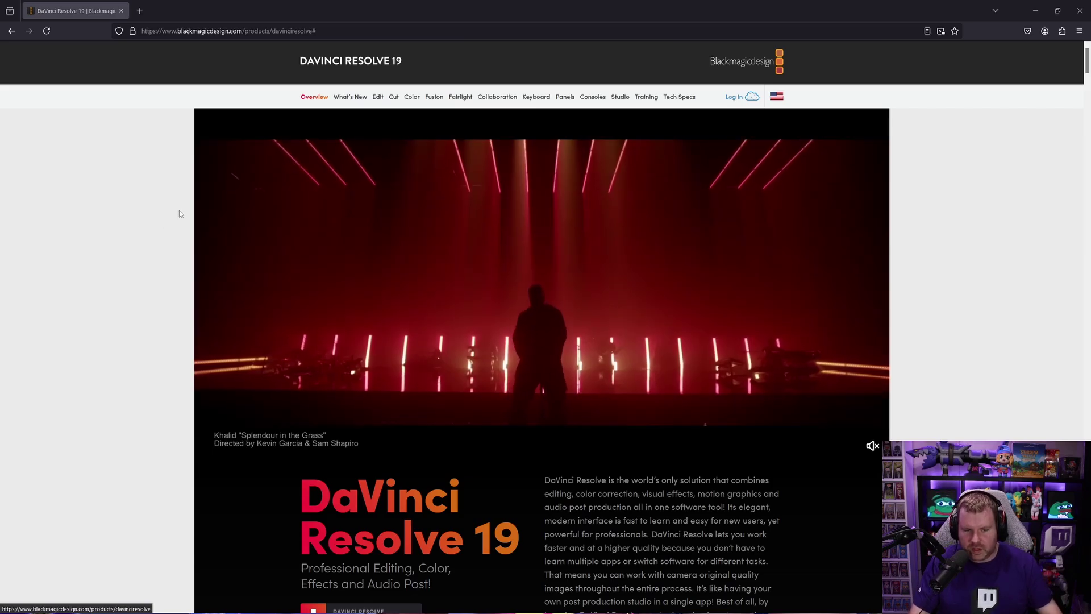
- Scroll down and open the free DaVinci Resolve 19 download options per platform
scroll(189, 205, "down", 5)
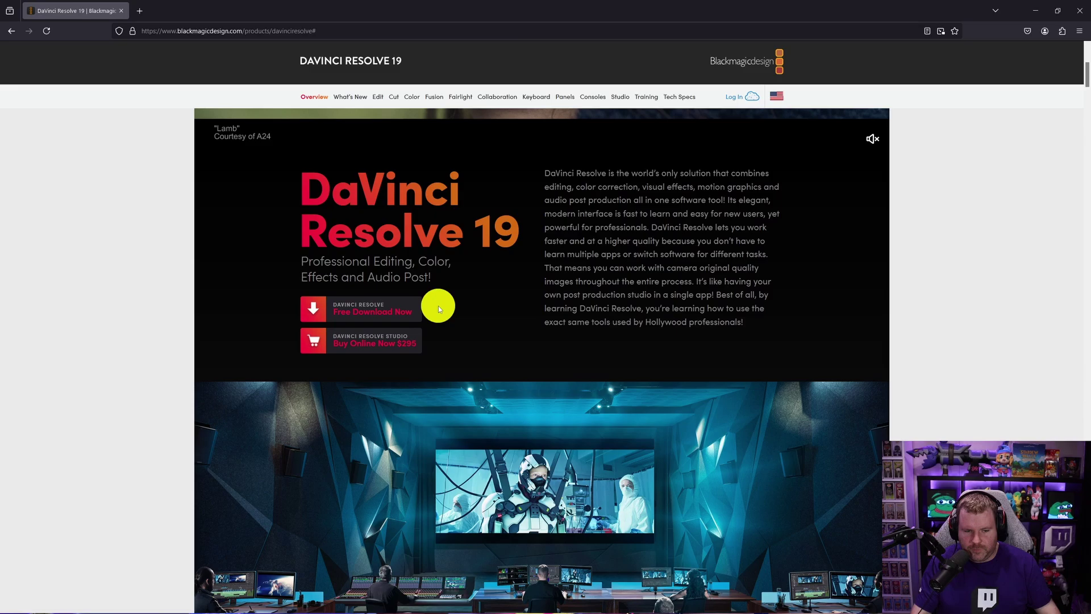
left_click(409, 307)
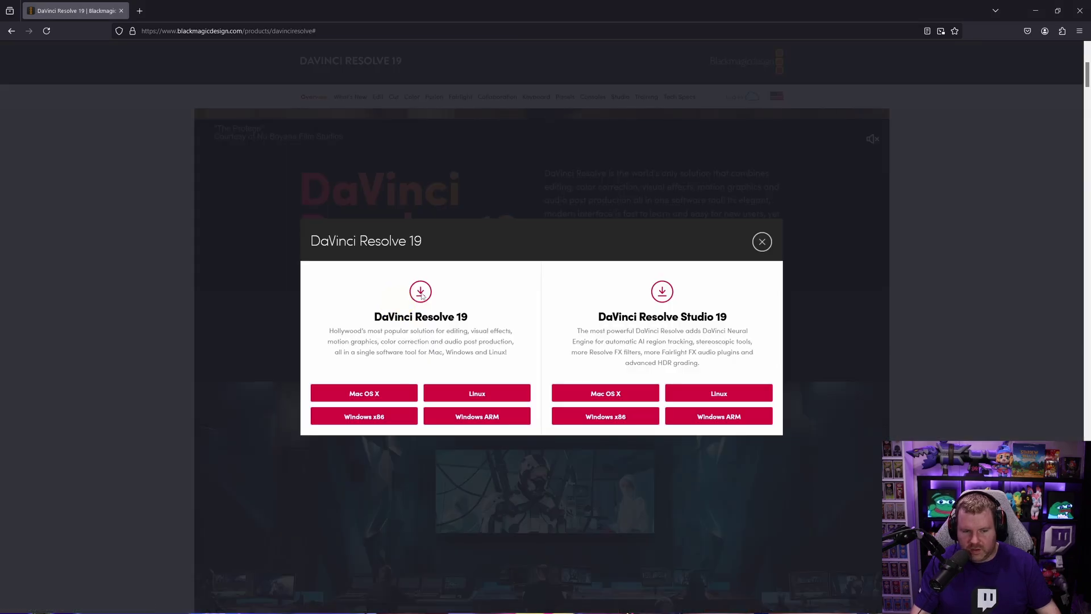
left_click_drag(635, 331, 609, 321)
left_click_drag(388, 316, 433, 332)
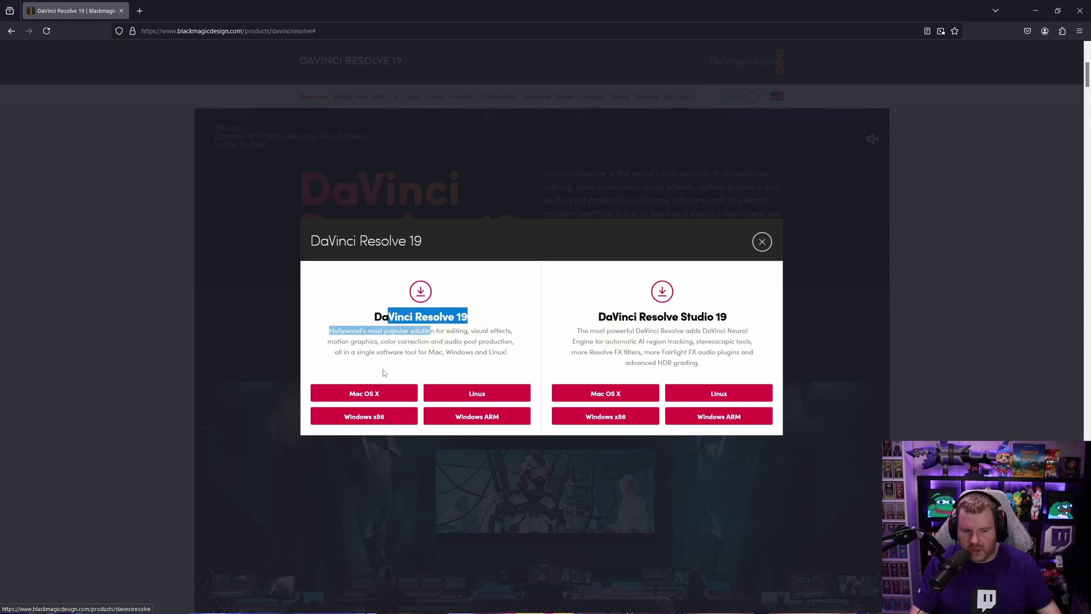
- Choose the Windows x86 download and enter placeholder first name, last name, e-mail and phone
left_click(368, 416)
left_click(390, 175)
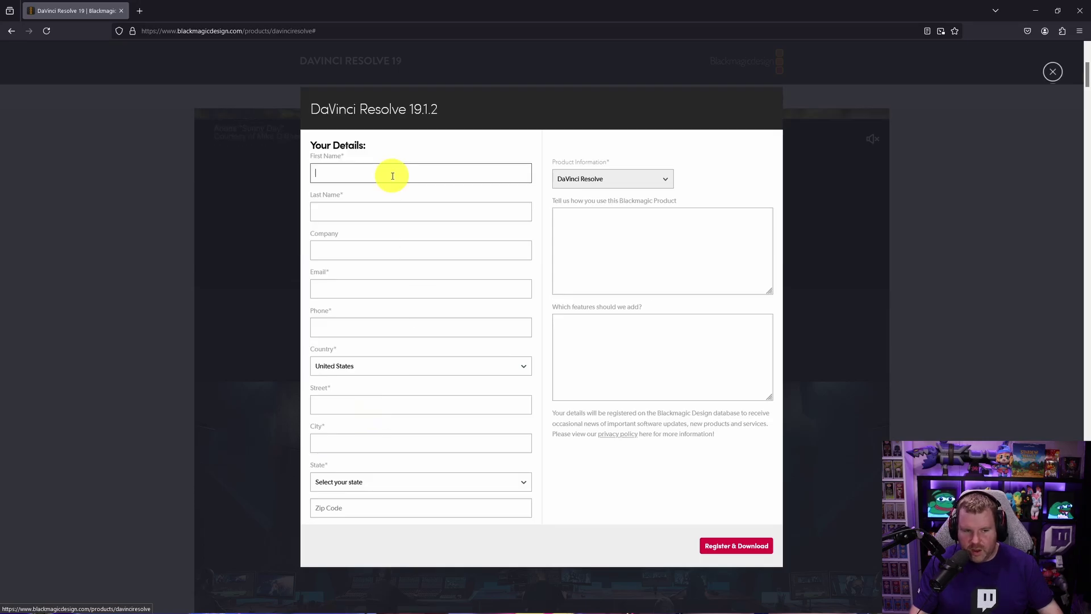
type("Test")
key("Tab")
type("Test")
key("Tab")
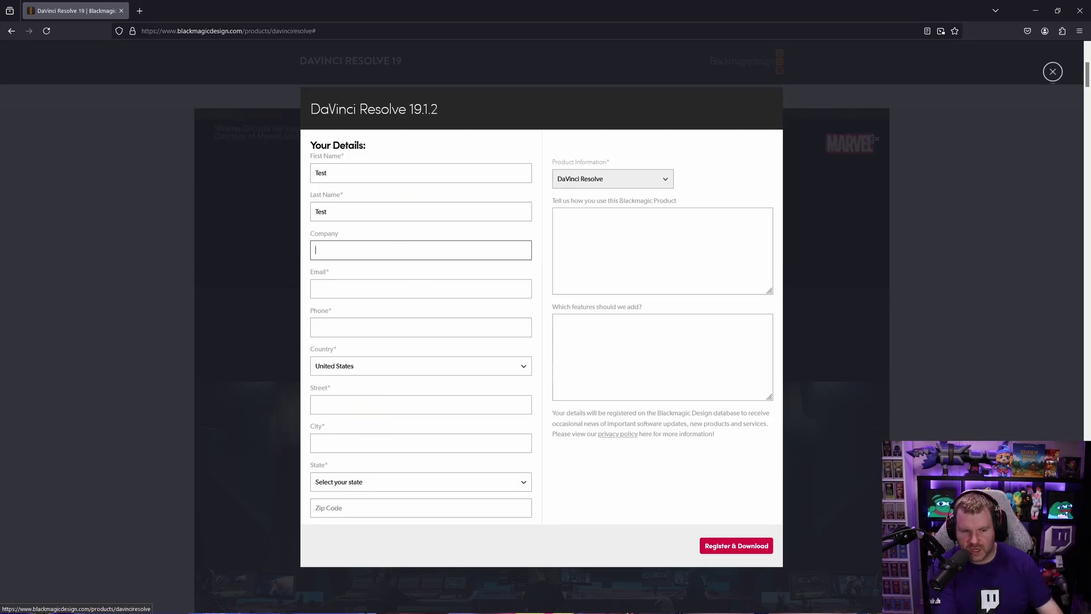
key("Tab")
type("test@test")
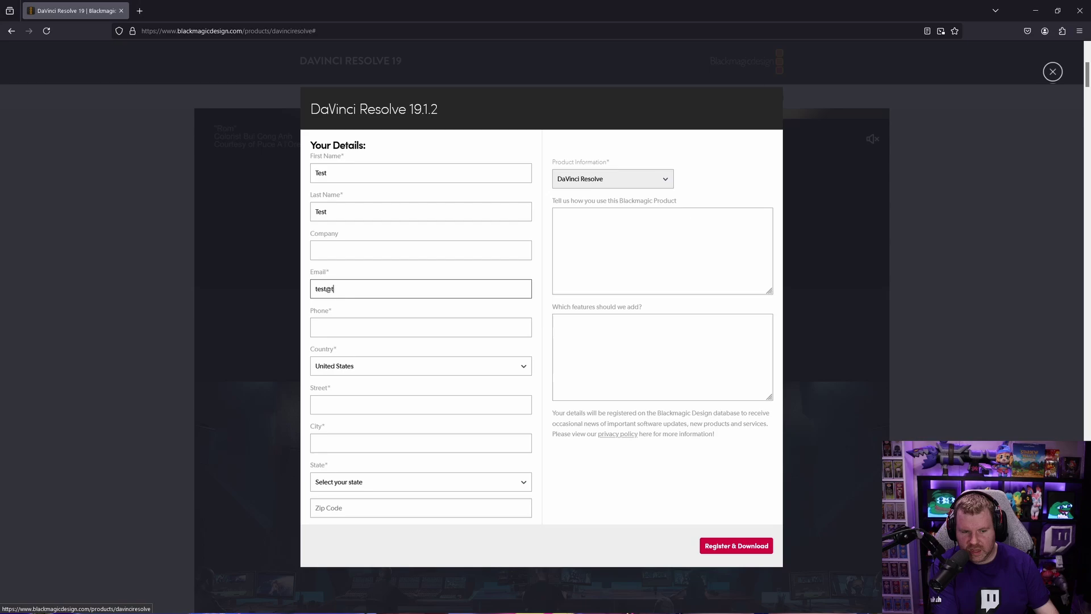
left_click(316, 328)
type("1")
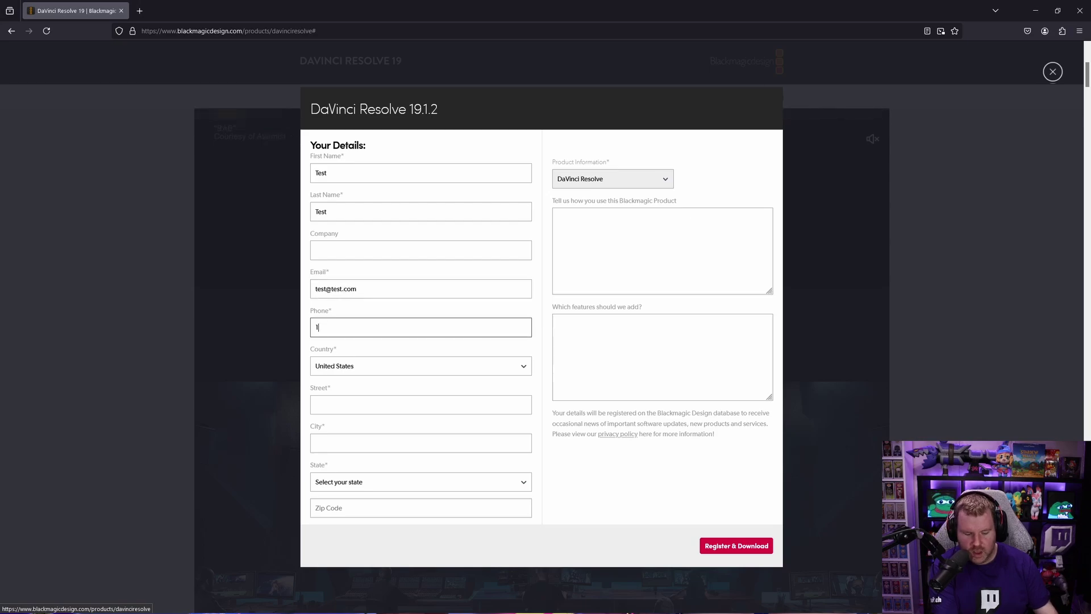
type("23-123")
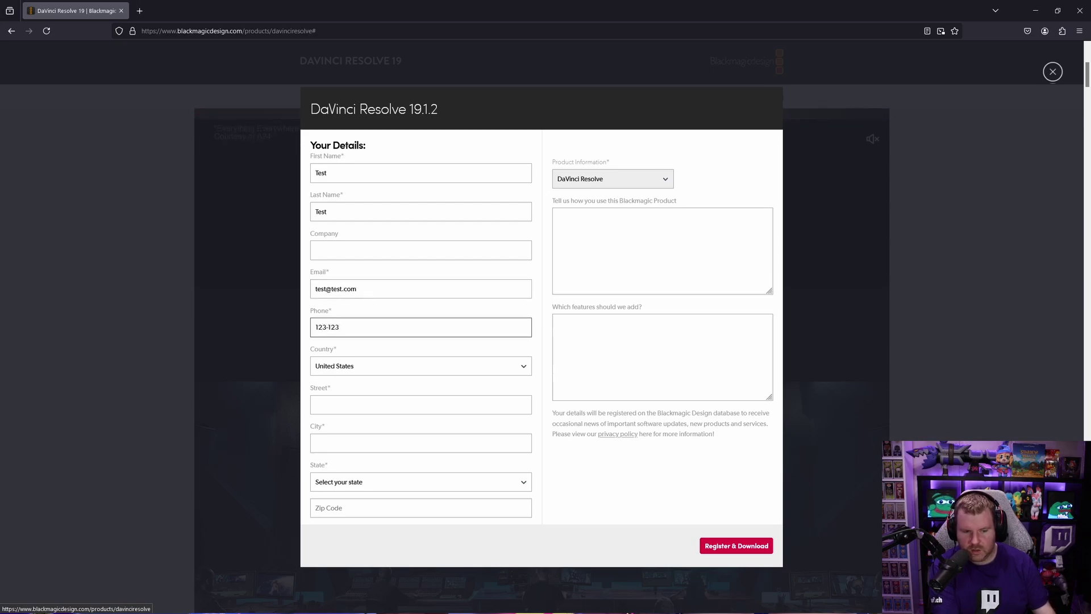
type("-1234")
- Fill in placeholder street, city, state and zip code, then submit Register & Download
key("Tab")
key("Tab")
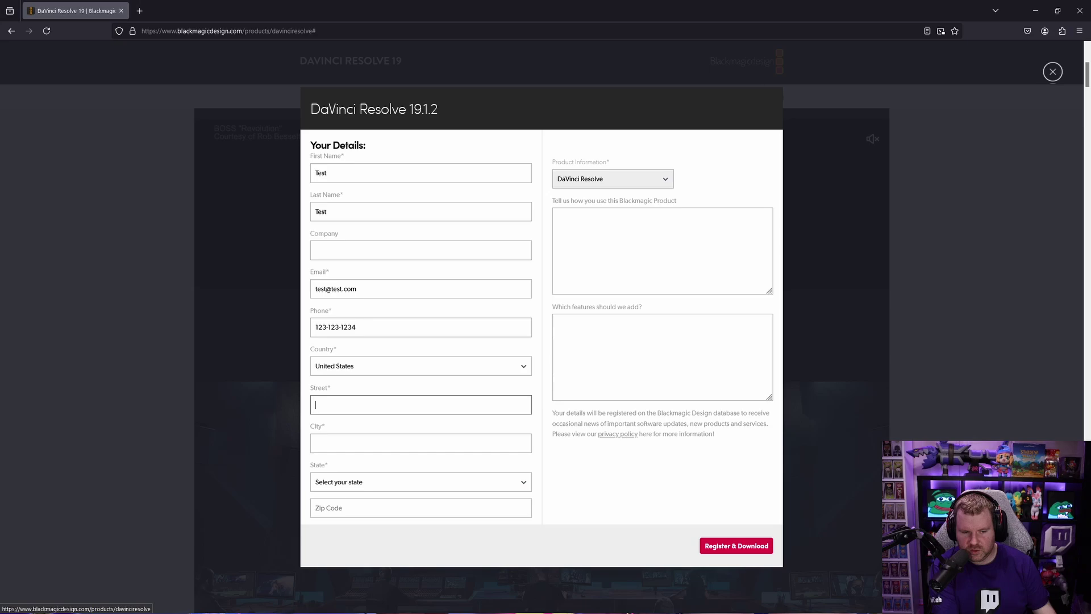
type("1232")
key("BackSpace")
type("Fake Street")
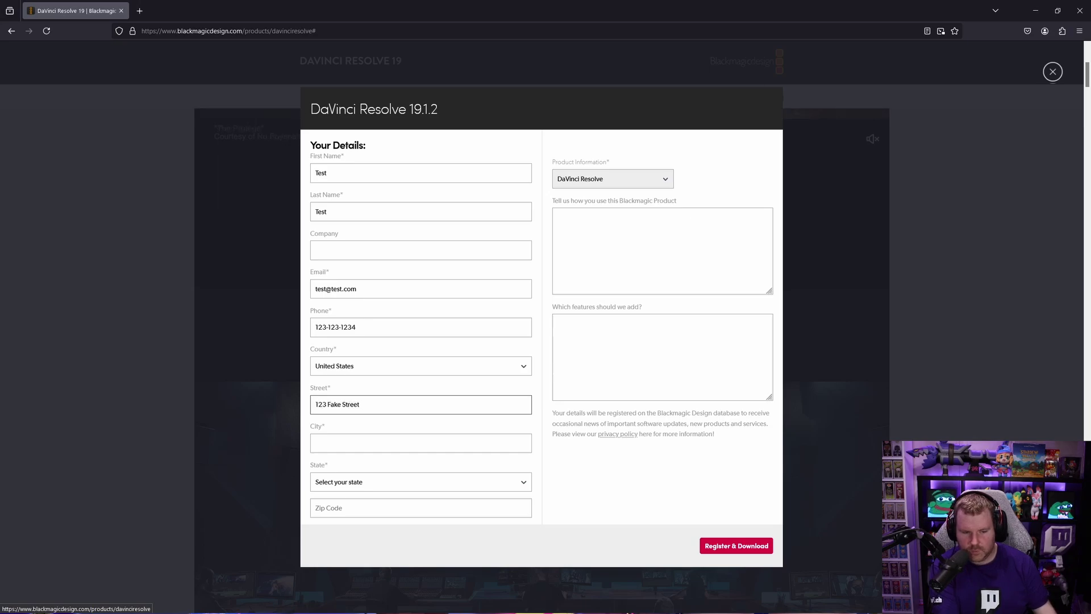
key("Tab")
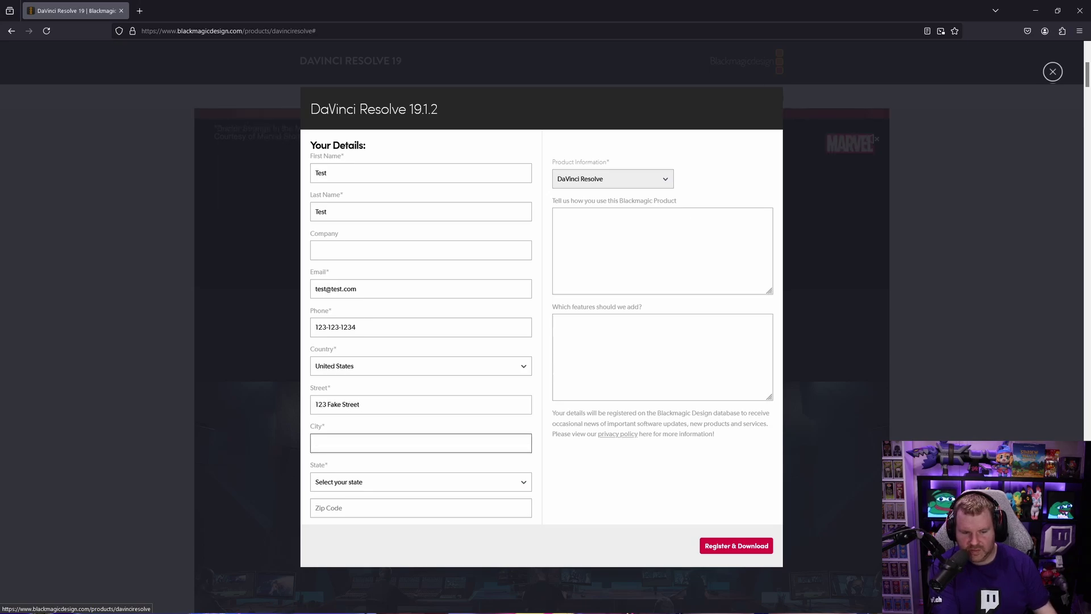
type("New York")
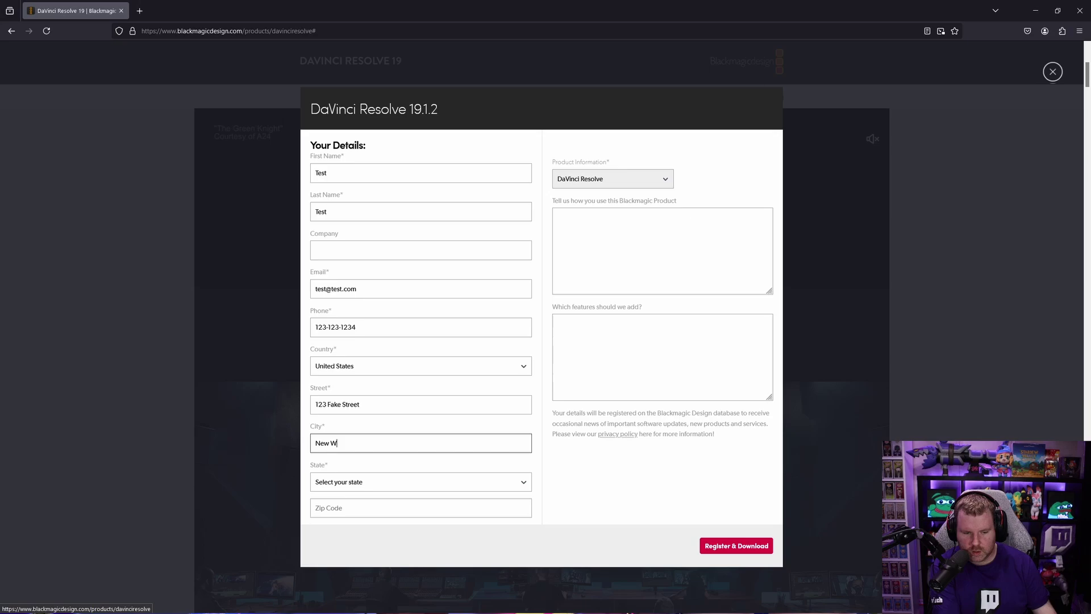
key("Tab")
key("n")
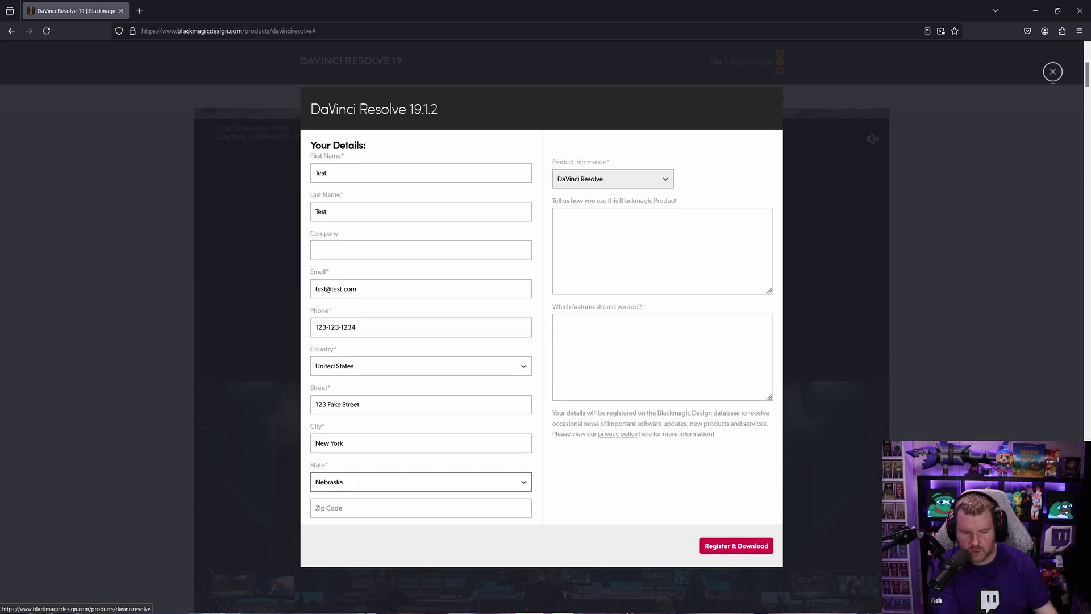
left_click(371, 505)
type("1")
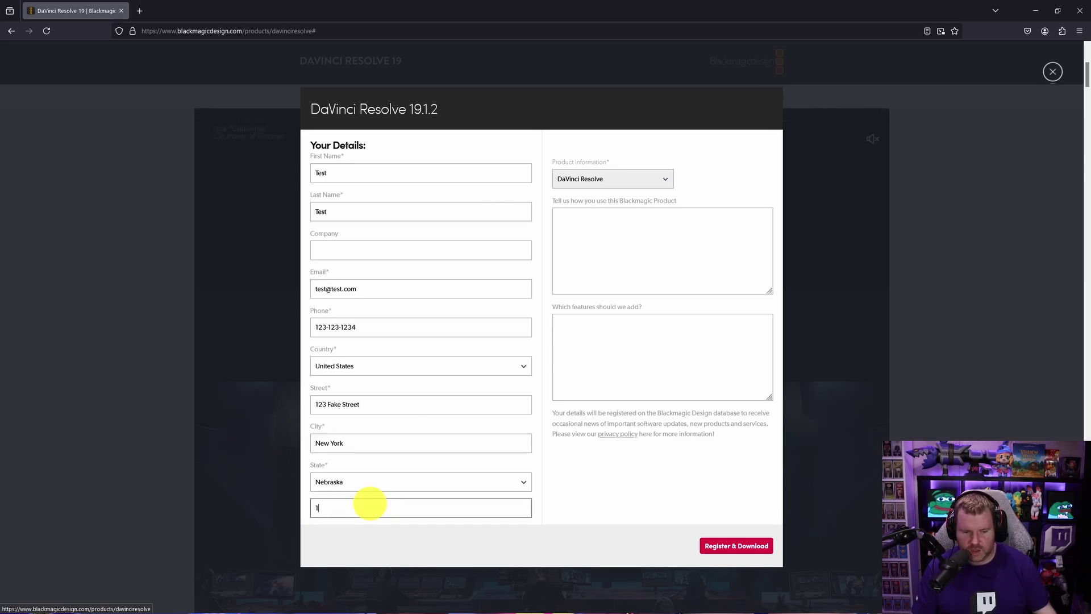
type("2345")
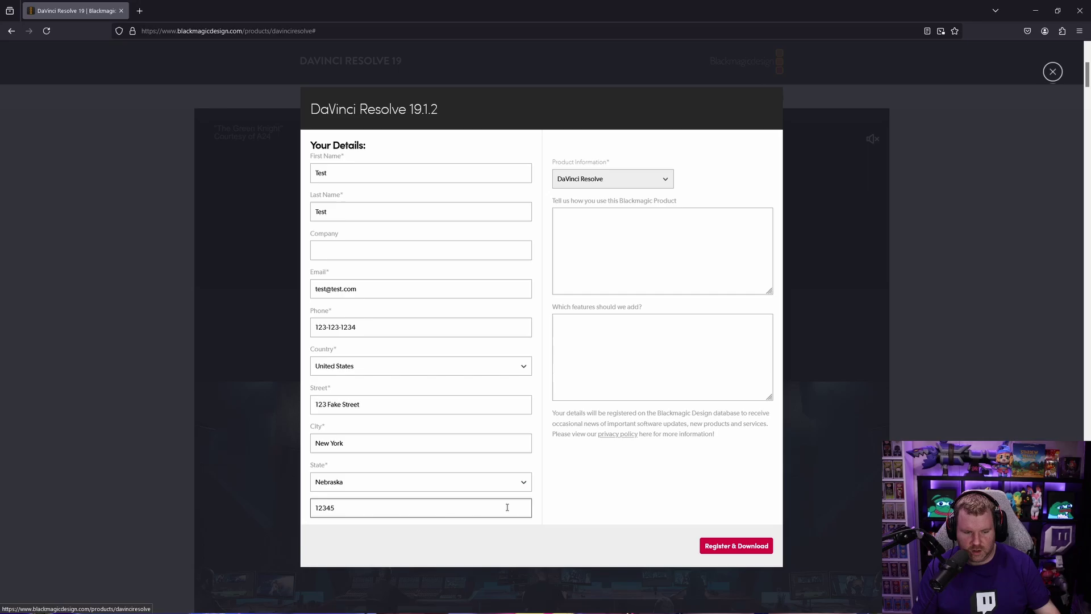
left_click(738, 547)
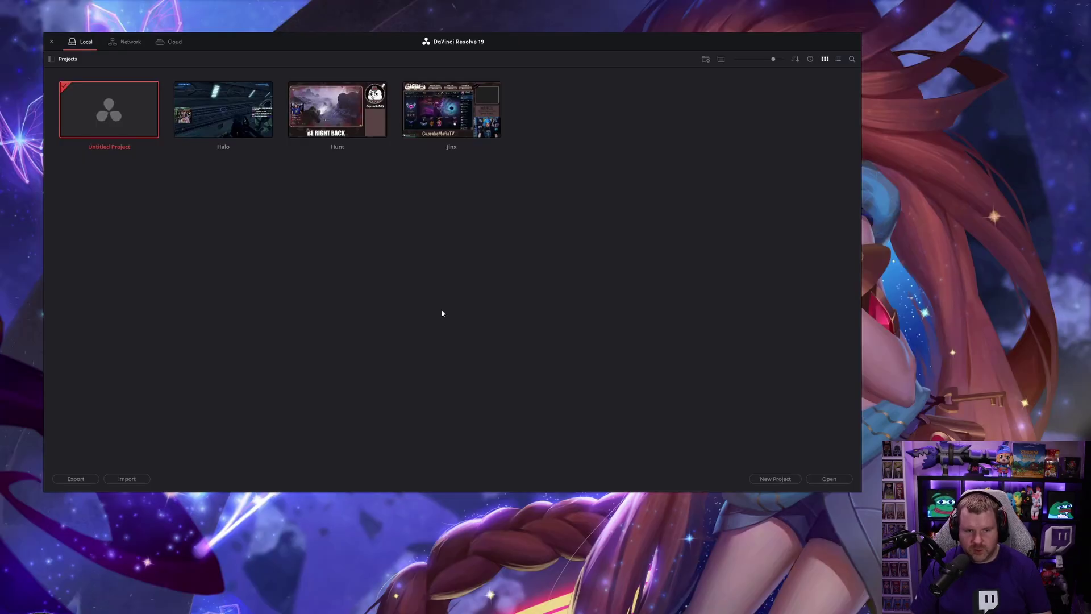
- Create a new project named 'Short' from the Project Manager
left_click(768, 480)
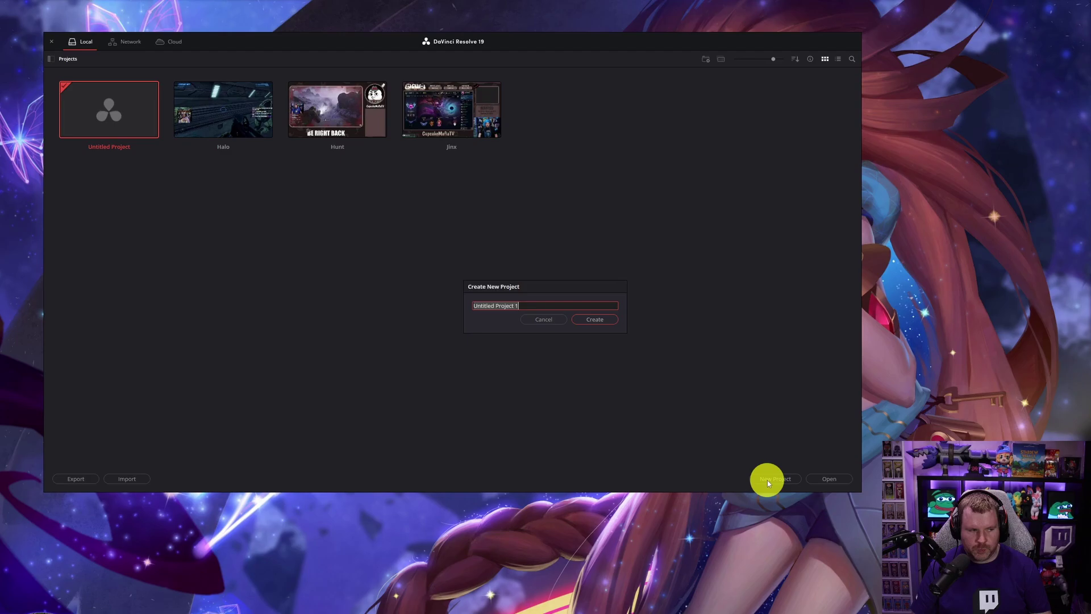
type("Short")
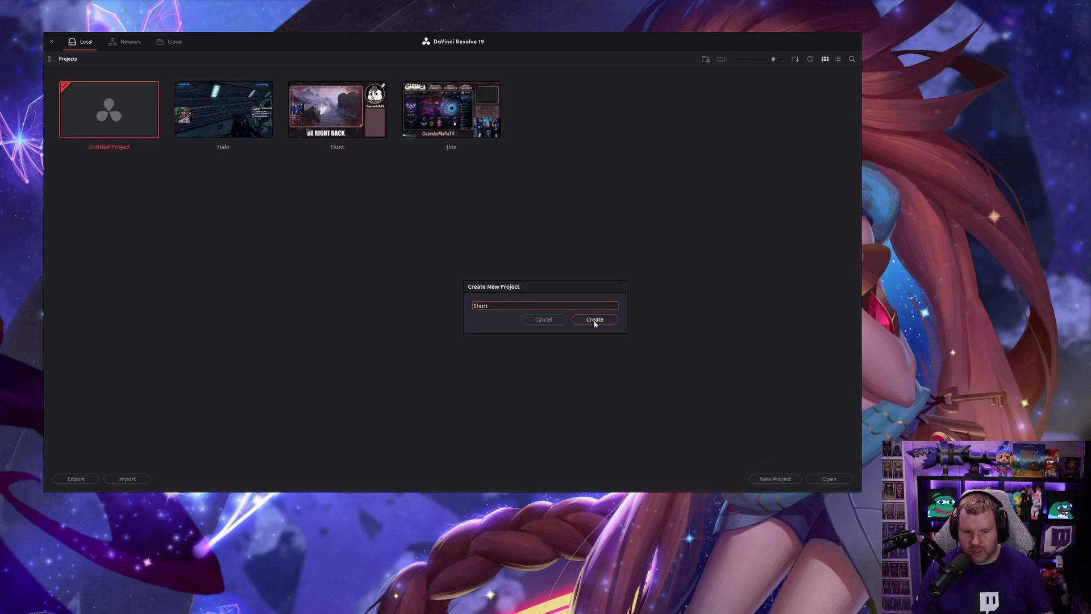
left_click(595, 320)
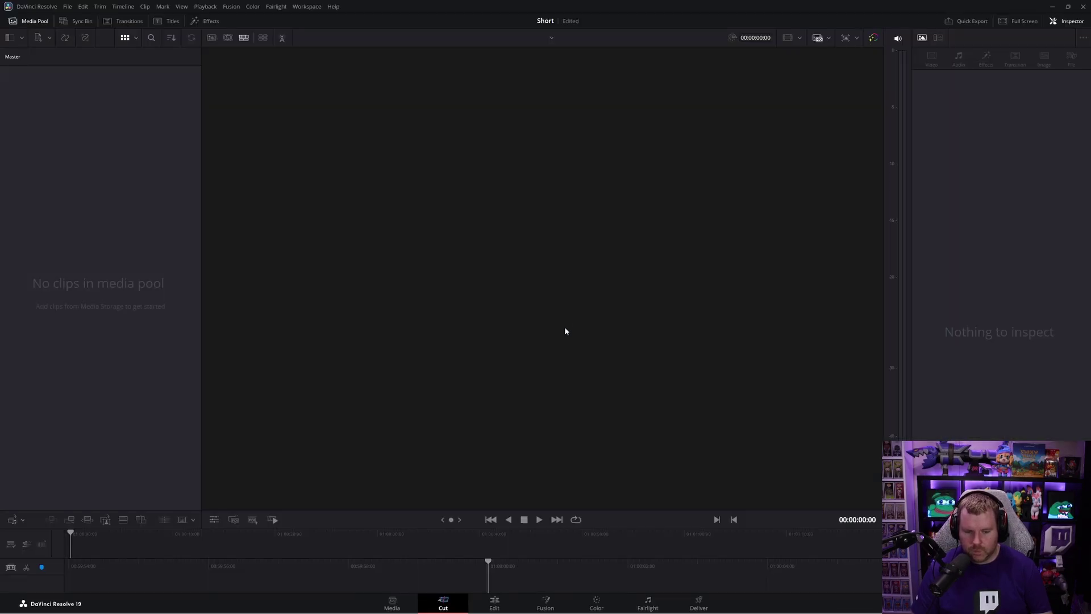
- On the Edit page, create Timeline 1 with custom settings and vertical 1080 x 1920 resolution
left_click(496, 606)
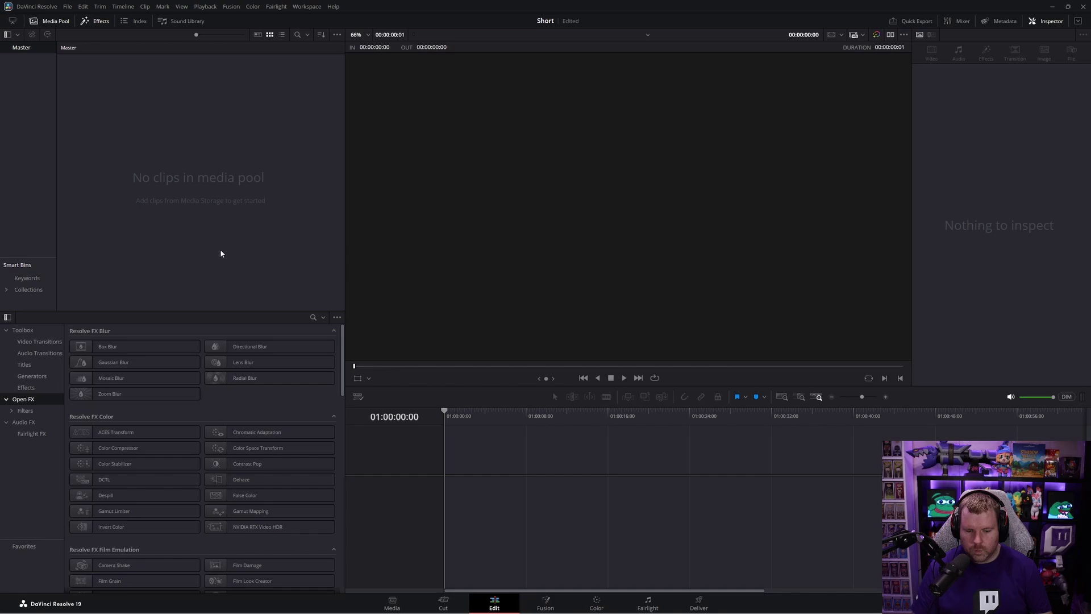
right_click(180, 193)
left_click_drag(199, 197, 375, 198)
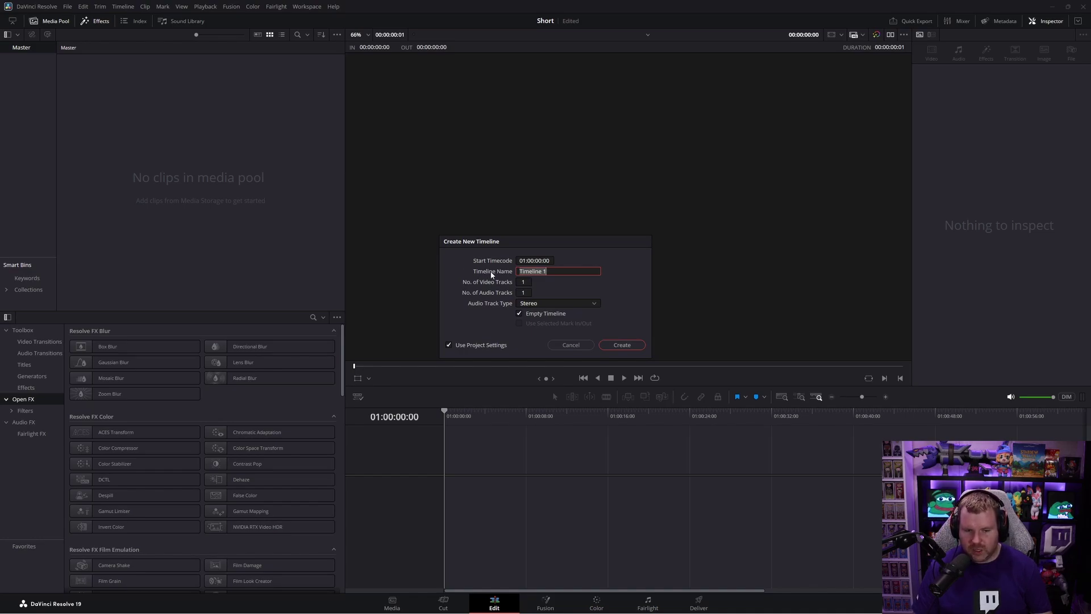
left_click_drag(478, 343, 451, 346)
left_click(451, 346)
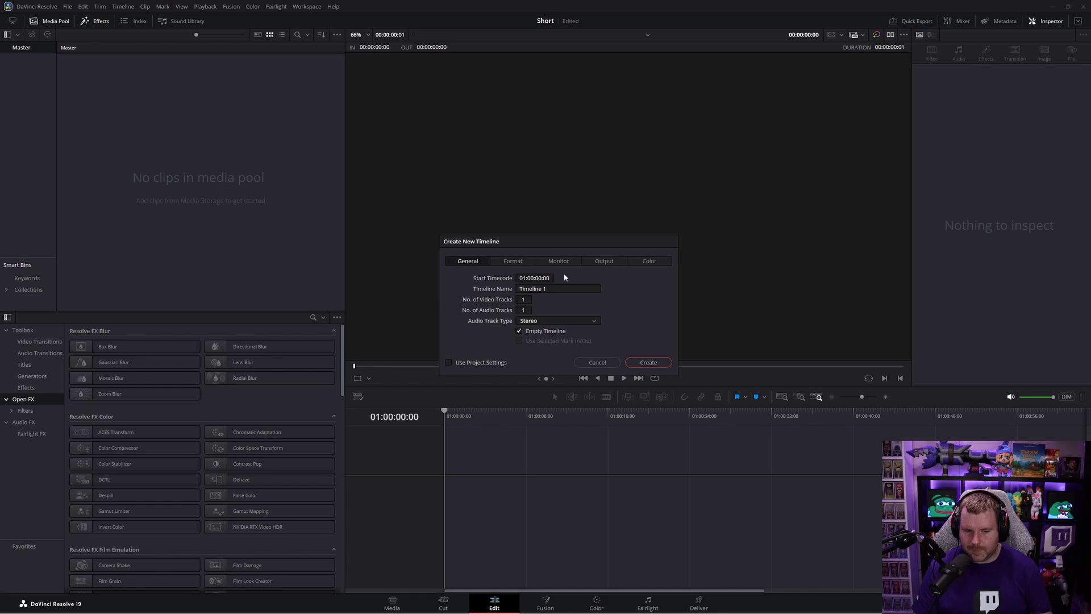
left_click(513, 262)
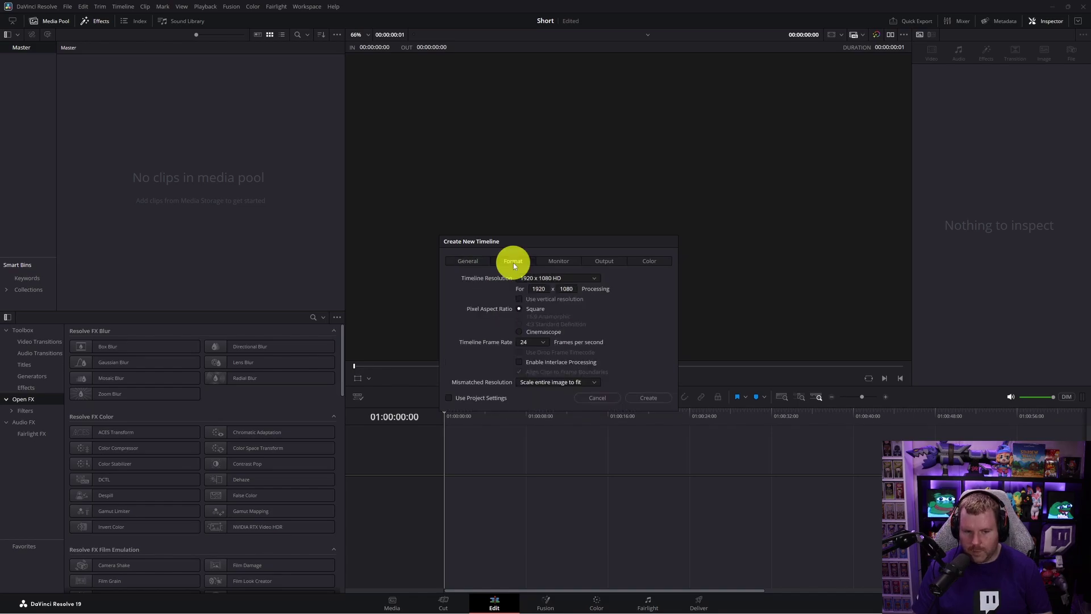
left_click(551, 301)
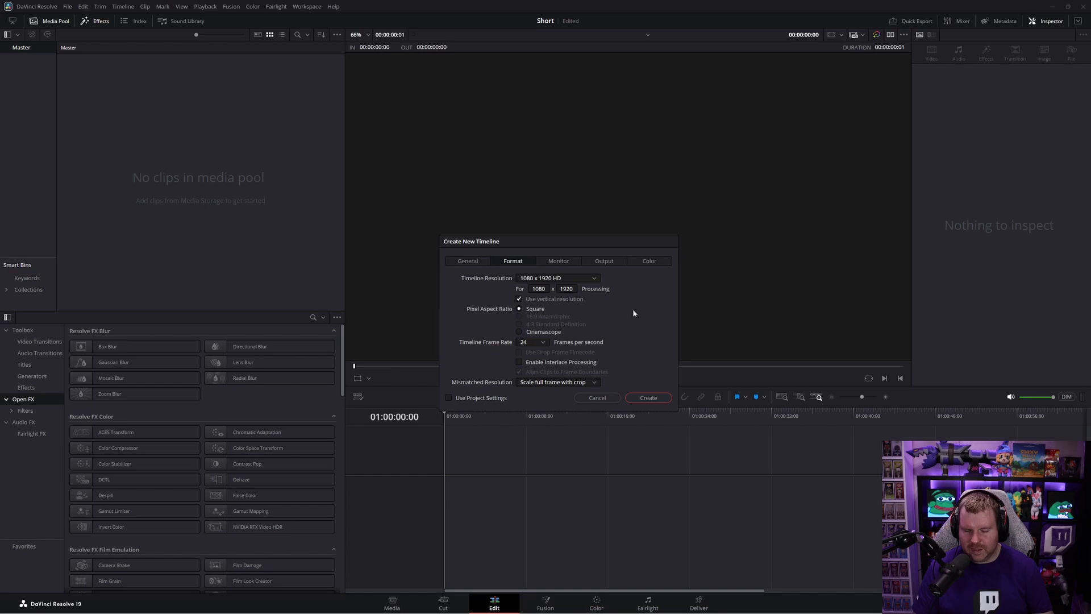
left_click(648, 398)
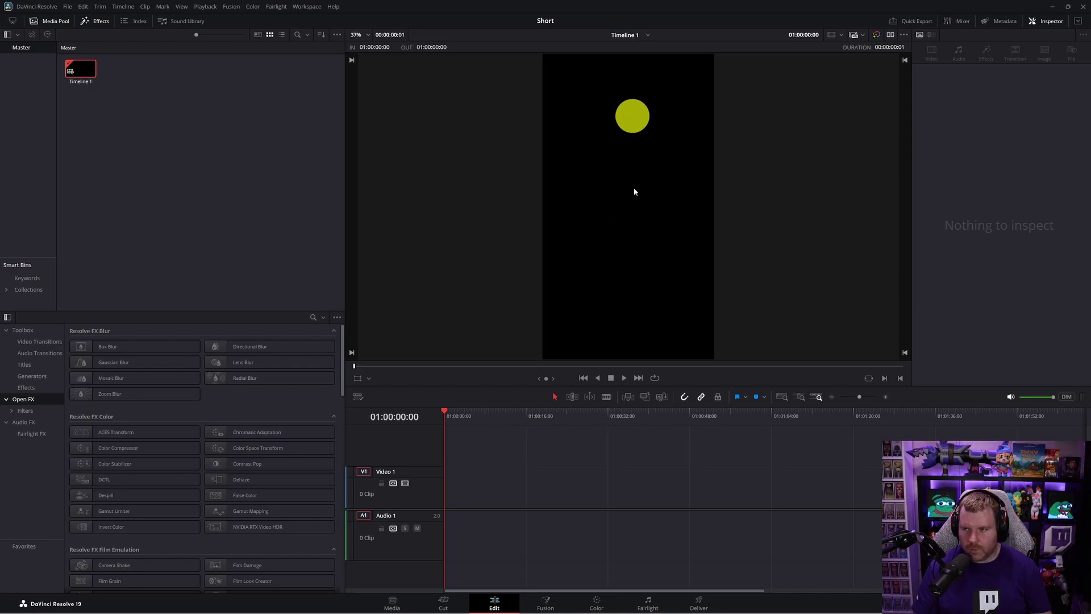
- Import the VeigoADC.mov recording into the media pool through Import Media
left_click_drag(213, 160, 170, 169)
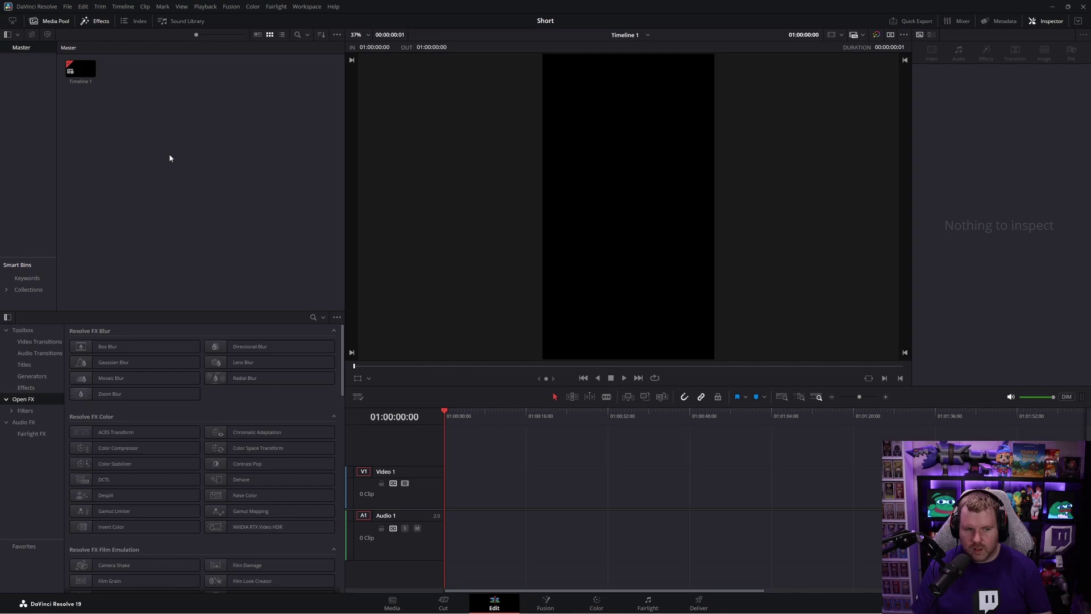
right_click(170, 157)
left_click(209, 223)
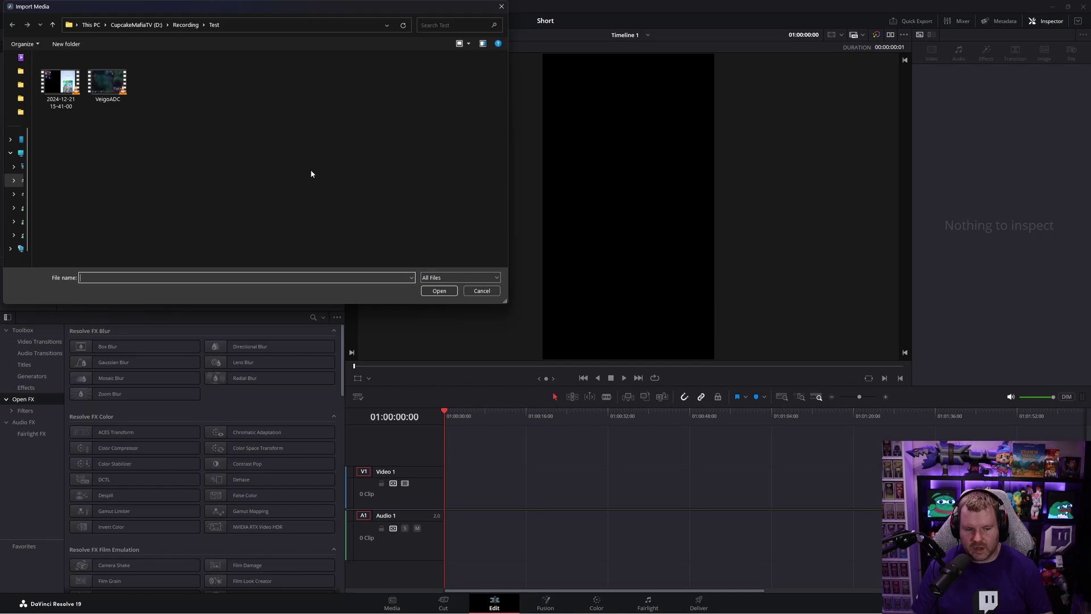
left_click(111, 83)
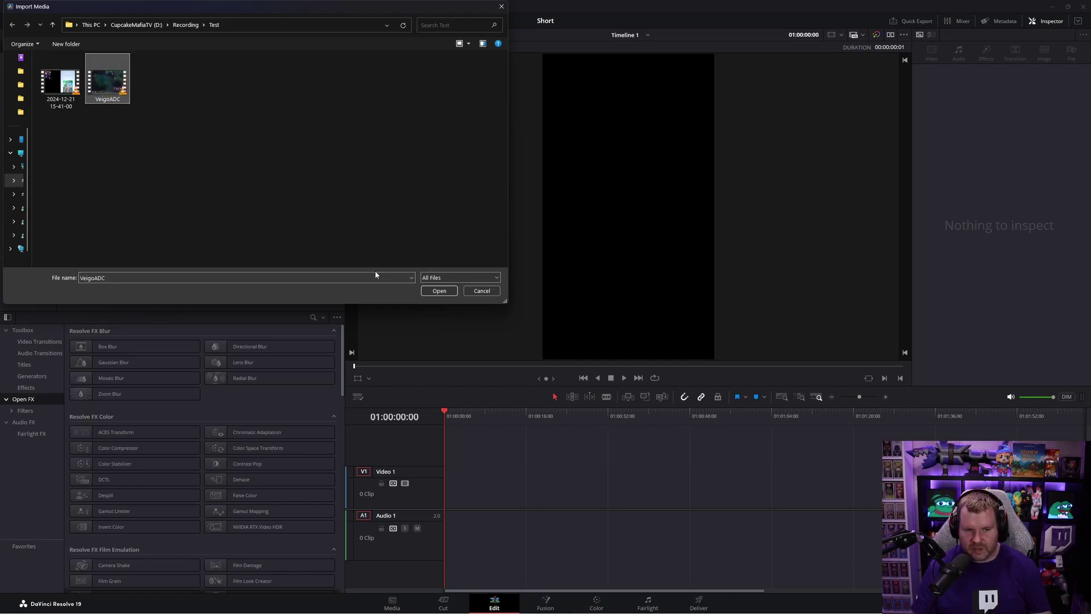
left_click(438, 291)
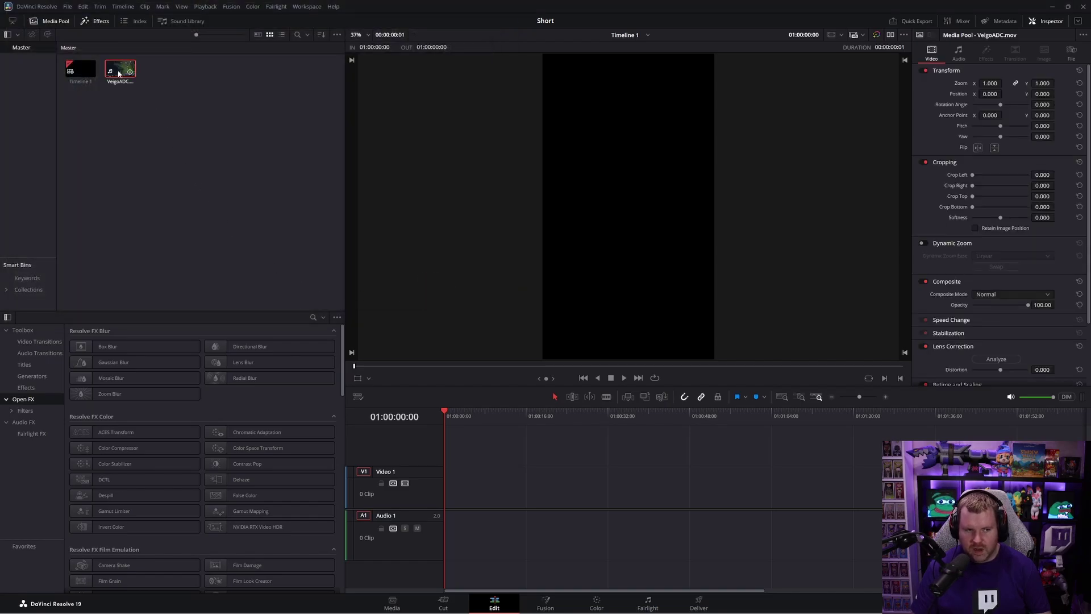
- Drop VeigoADC.mov onto Timeline 1 and scrub through the gameplay to preview it
left_click_drag(119, 74, 441, 480)
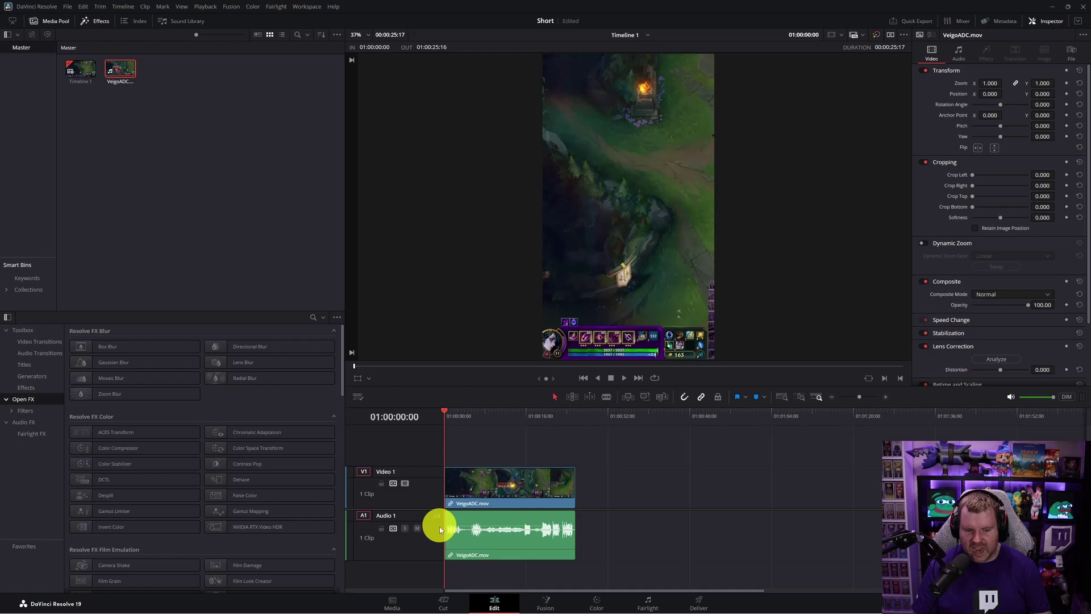
left_click(439, 514)
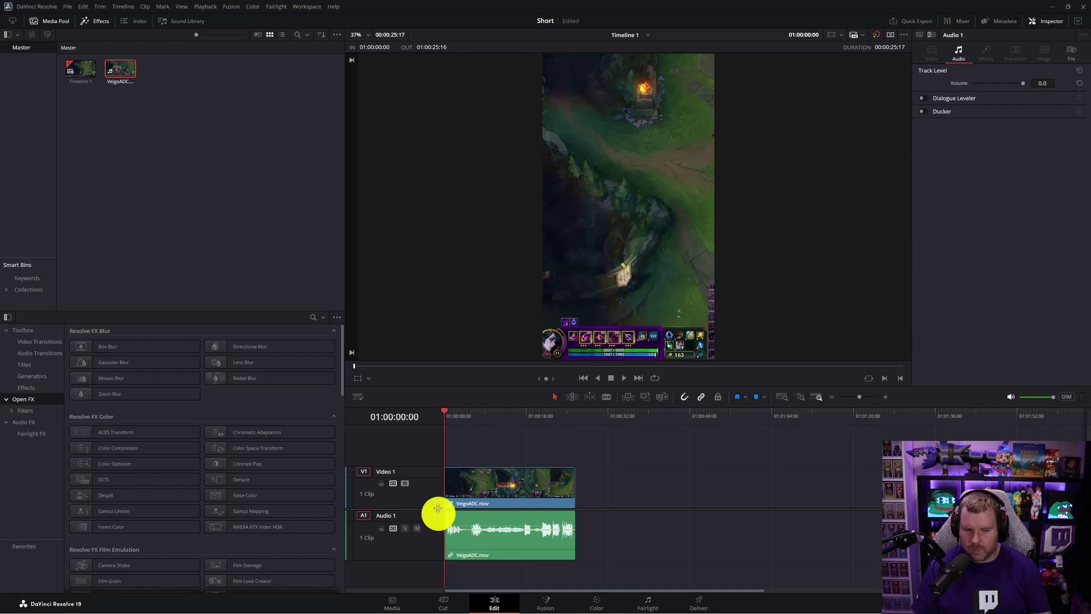
left_click(442, 409)
left_click_drag(444, 411, 511, 421)
mouse_move(576, 197)
left_mouse_down()
mouse_move(582, 209)
mouse_move(558, 193)
mouse_move(553, 215)
left_mouse_up()
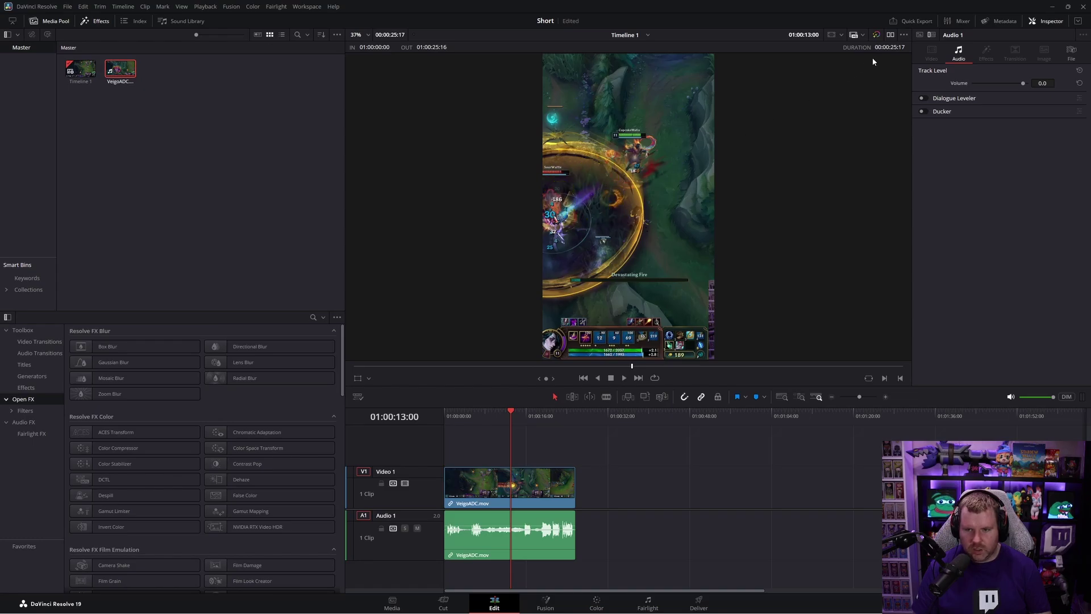
- In the Inspector, set the clip's Position X to 135 and Zoom 1.040, resetting Rotation to 0
left_click(933, 53)
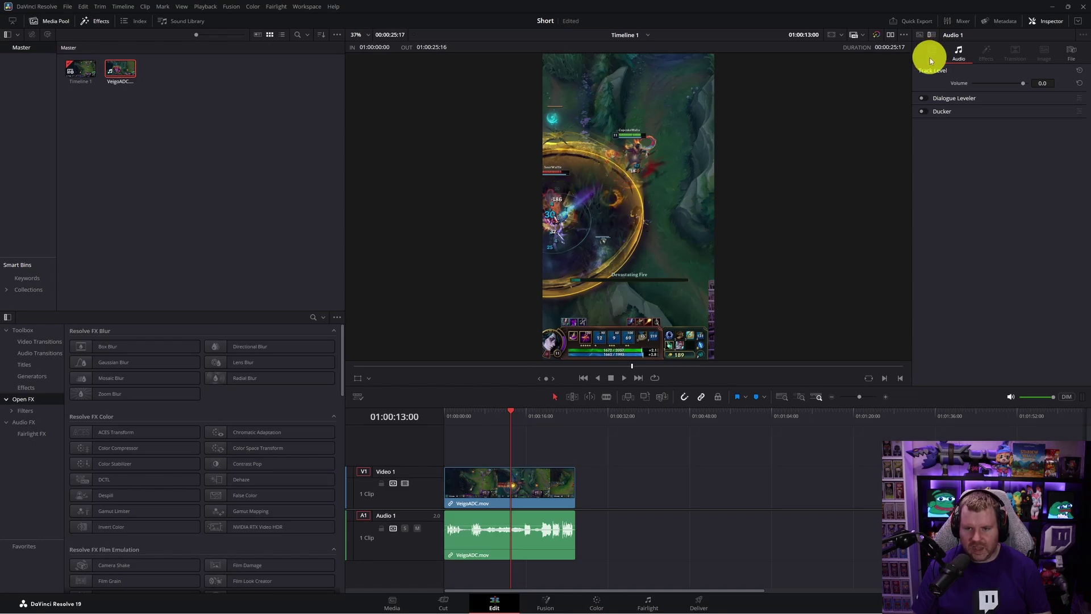
left_click(552, 482)
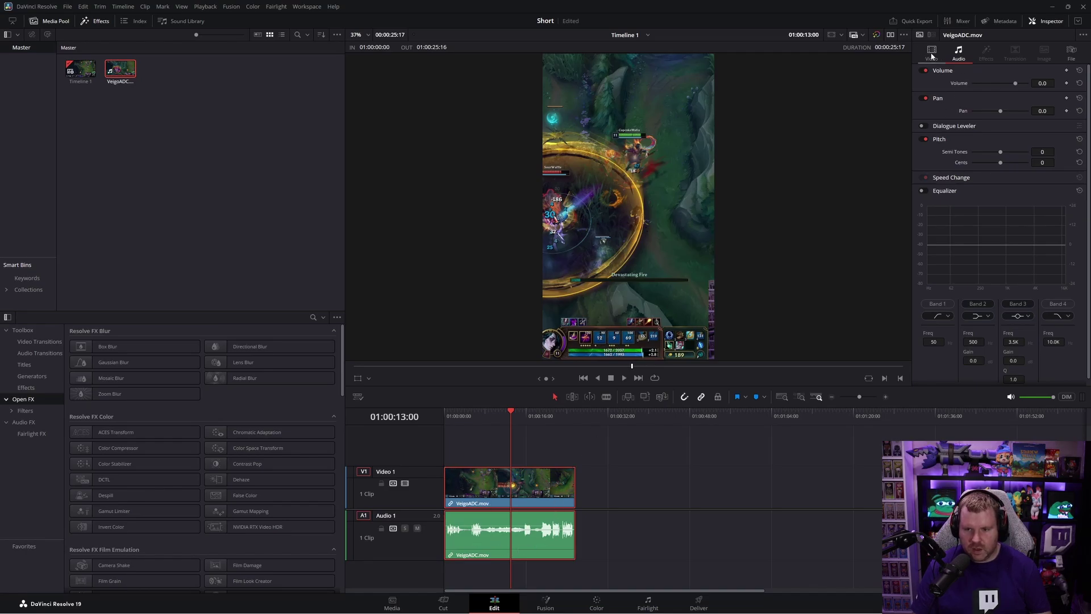
left_click(932, 55)
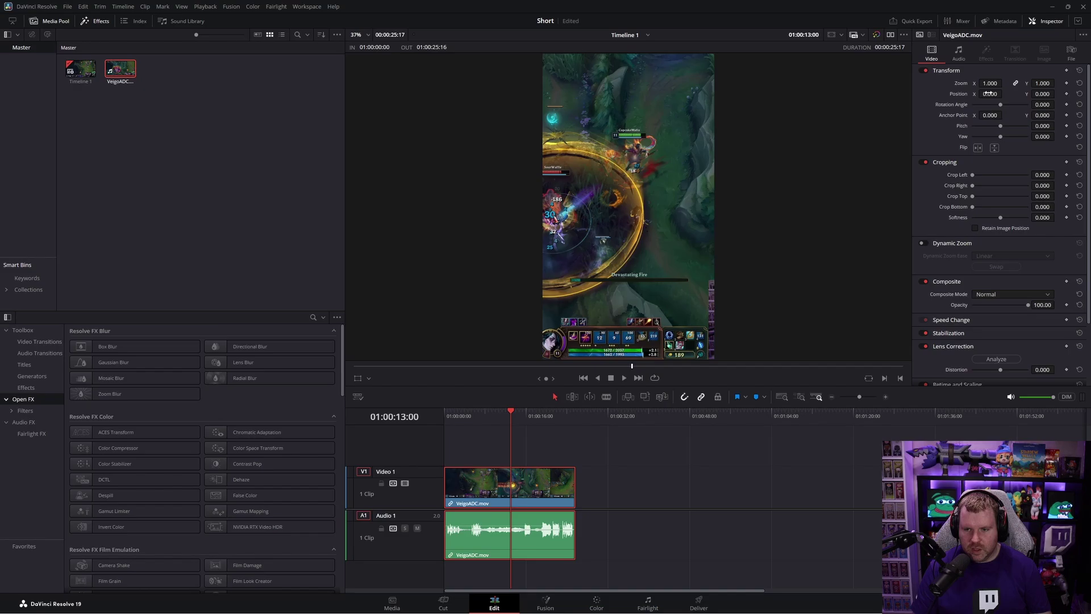
left_click_drag(989, 94, 1038, 97)
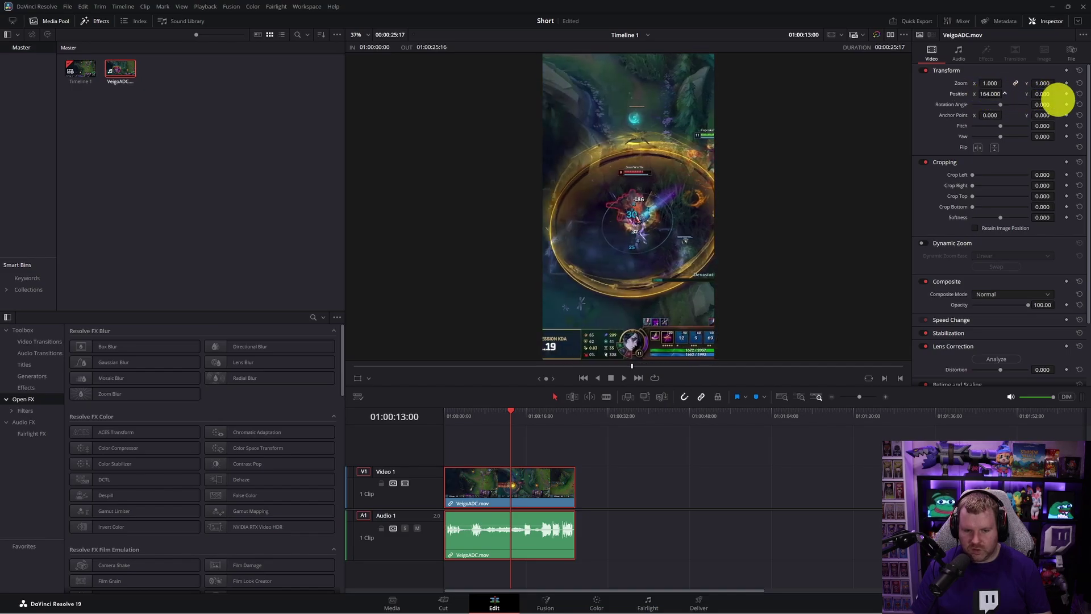
left_click_drag(1056, 98, 1001, 103)
double_click(1001, 105)
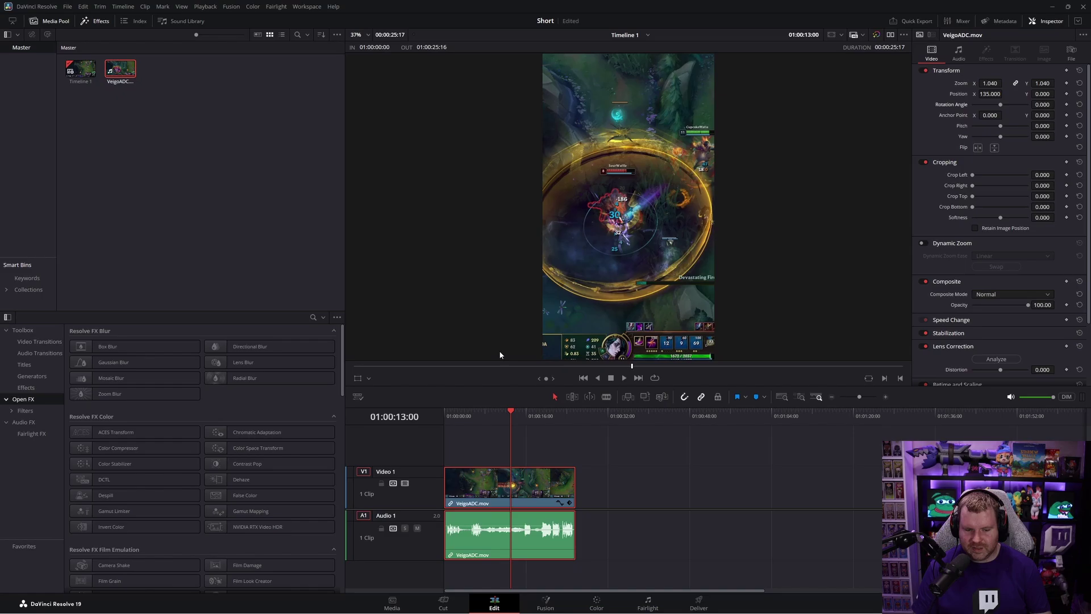
left_click(500, 417)
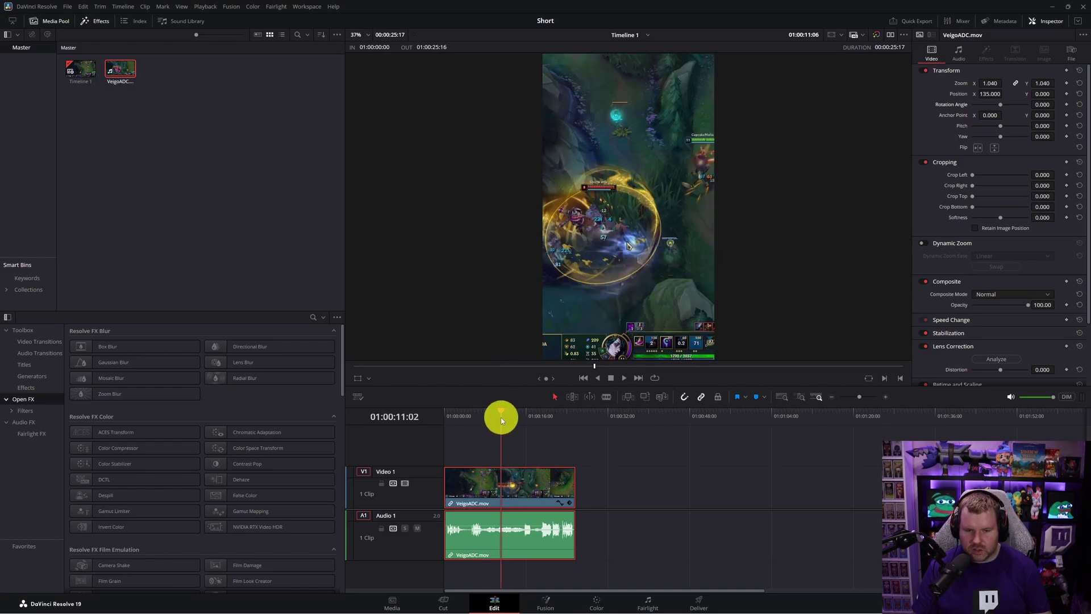
- Mute Audio 1 and play the reframed clip through to its end
left_click(417, 529)
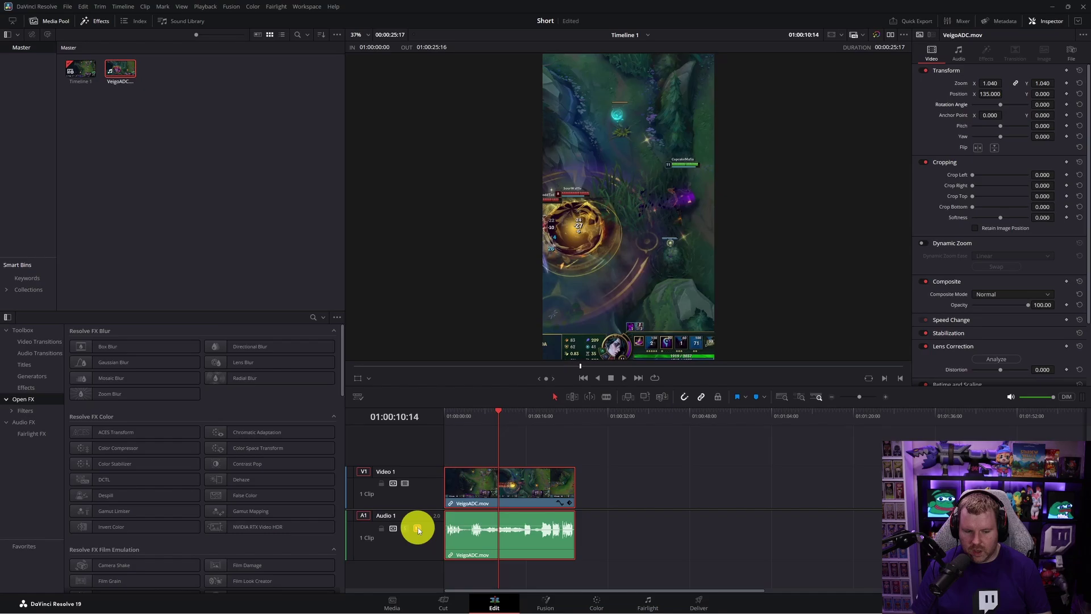
left_click(624, 379)
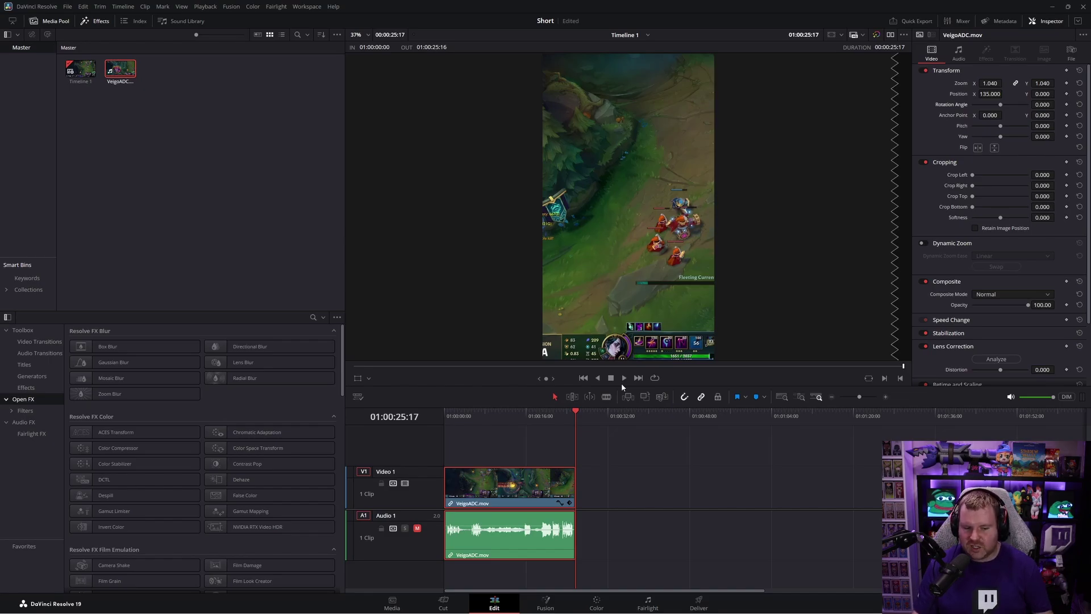
- Alt-drag the V1 gameplay clip upward to copy it onto new V2 and A2 tracks
left_click(497, 479)
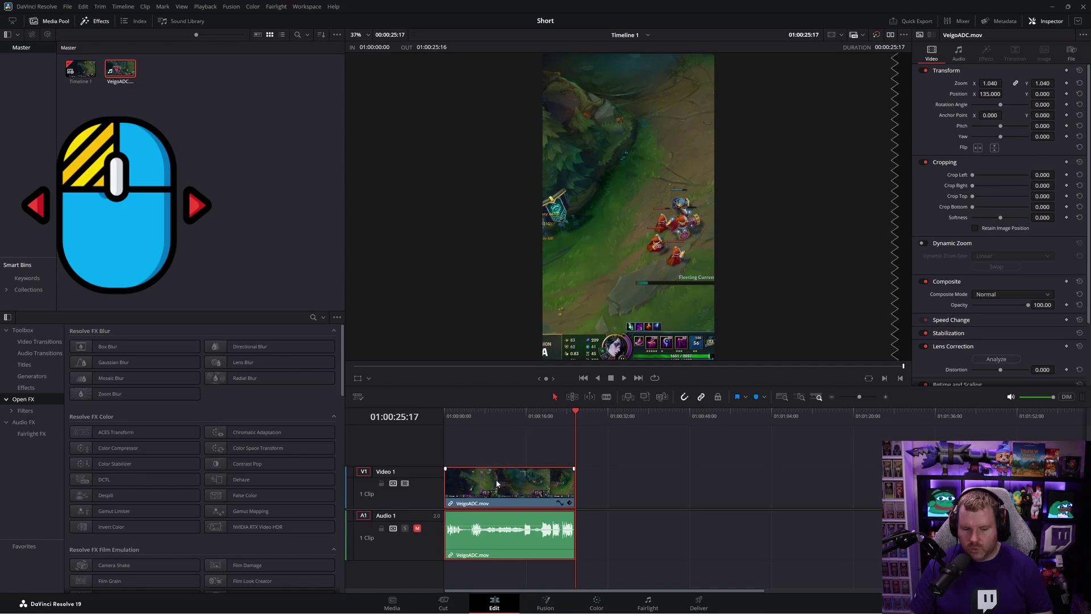
key("alt")
left_click_drag(496, 489, 498, 439)
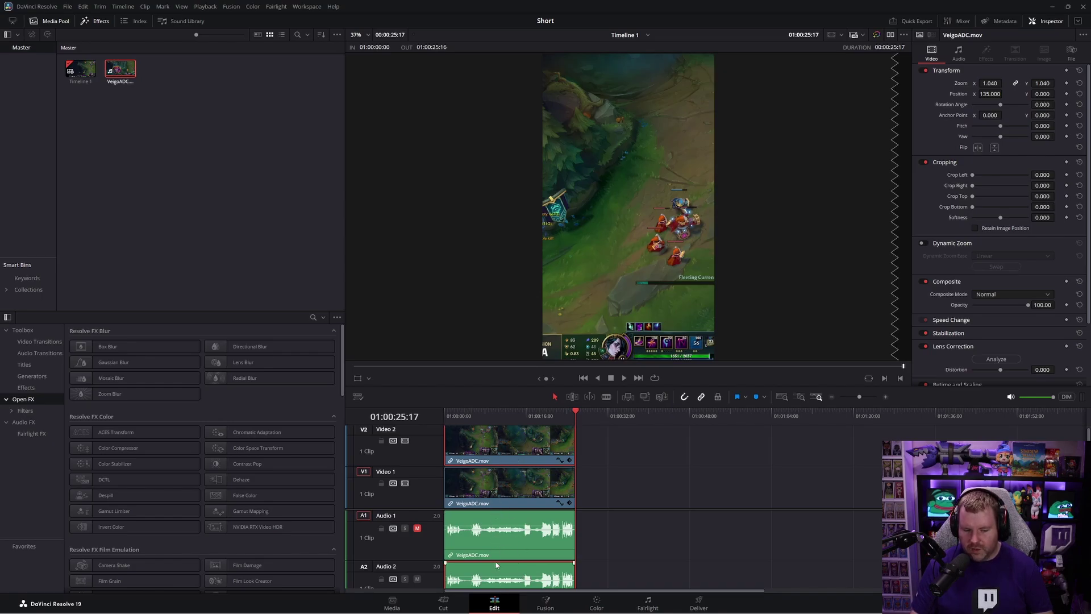
- Turn off Link Clips on the V2 copy and delete its duplicate audio from Audio 2
right_click(493, 452)
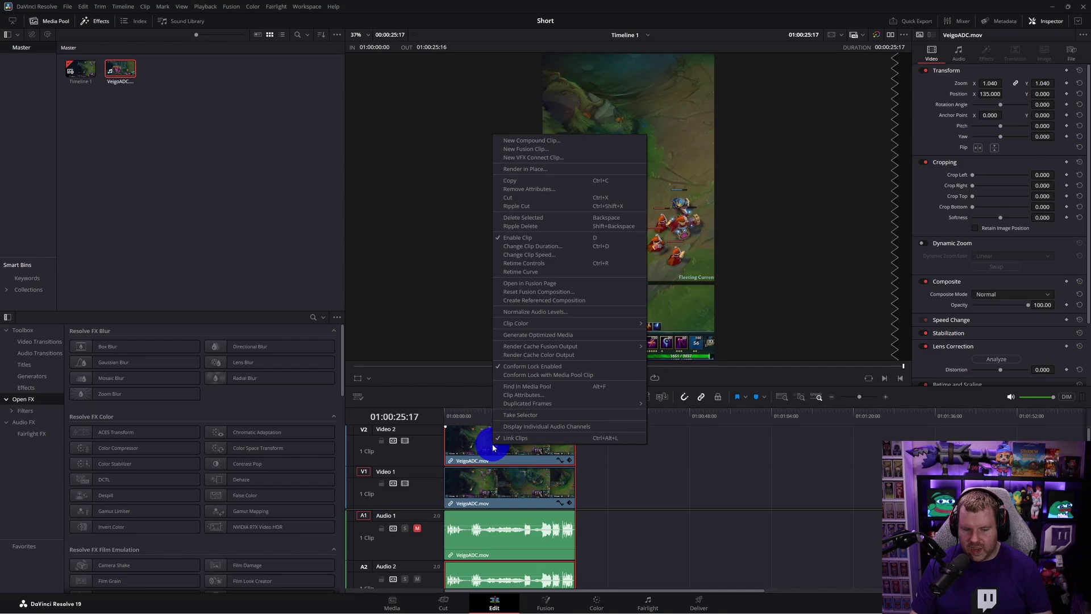
left_click(506, 438)
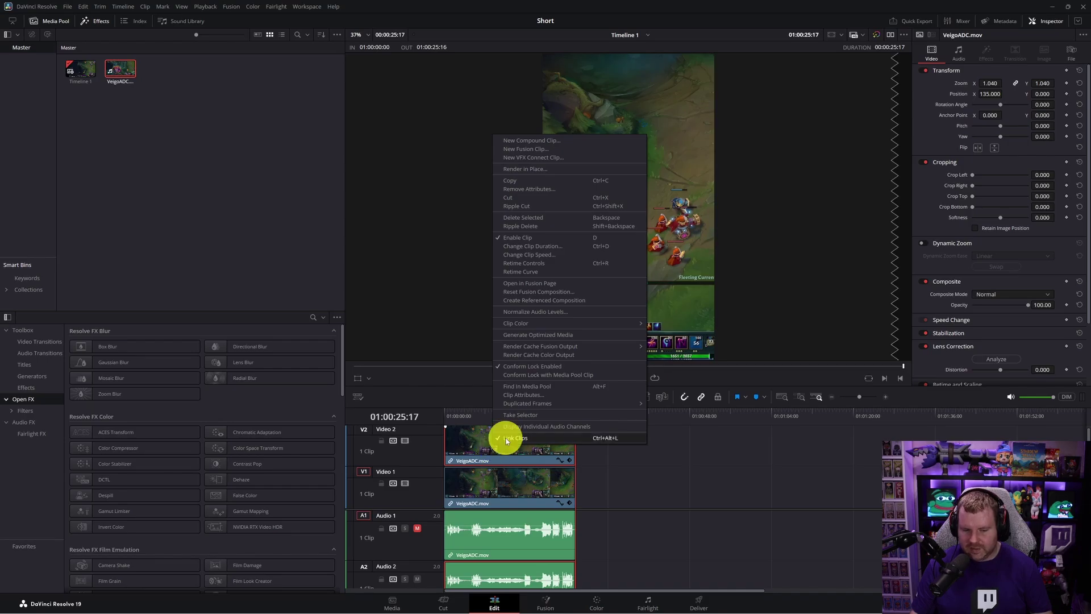
left_click(617, 530)
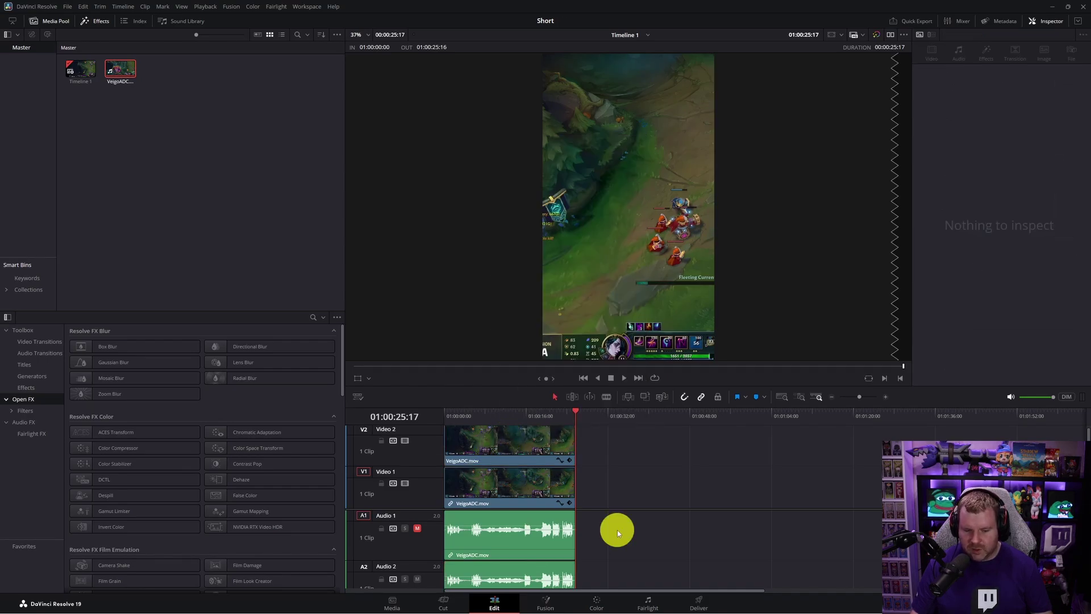
right_click(548, 576)
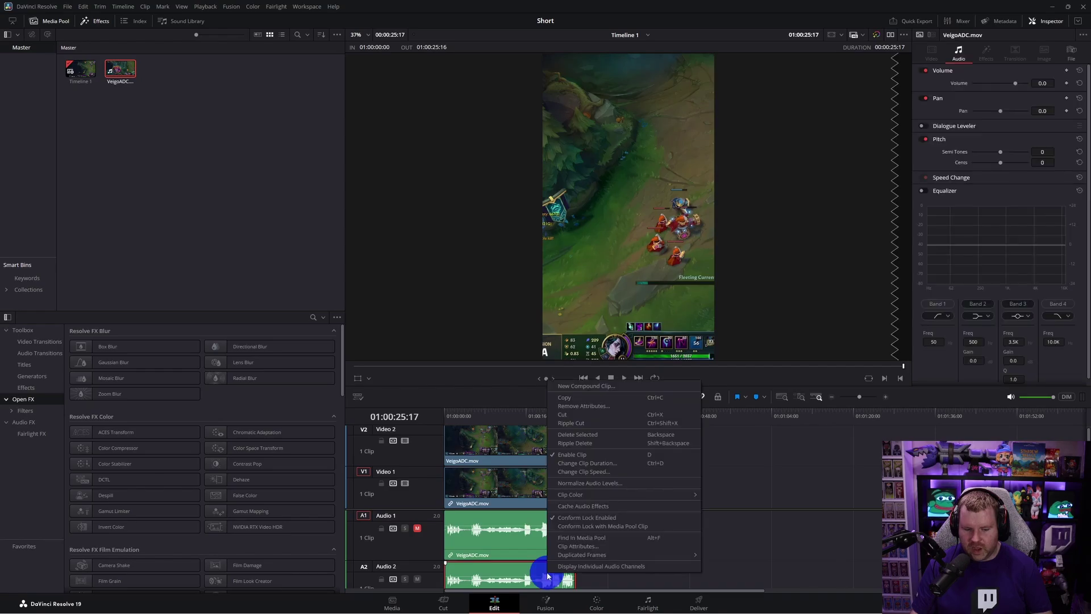
left_click(570, 415)
key("Delete")
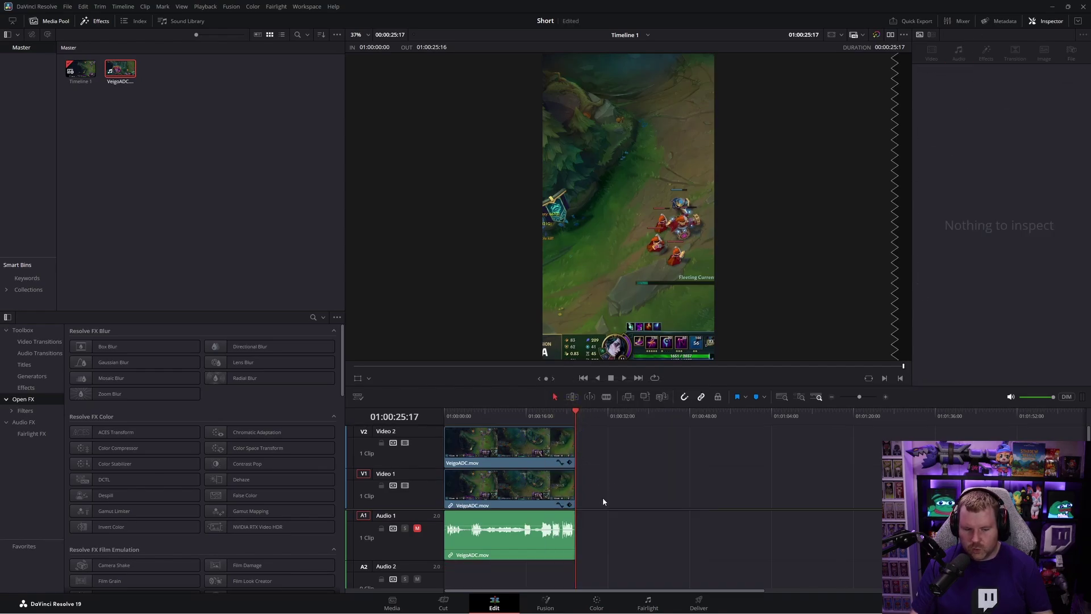
- In Fusion, add an Ellipse mask to the V2 duplicate and fit it over the bottom-right webcam
left_click(527, 441)
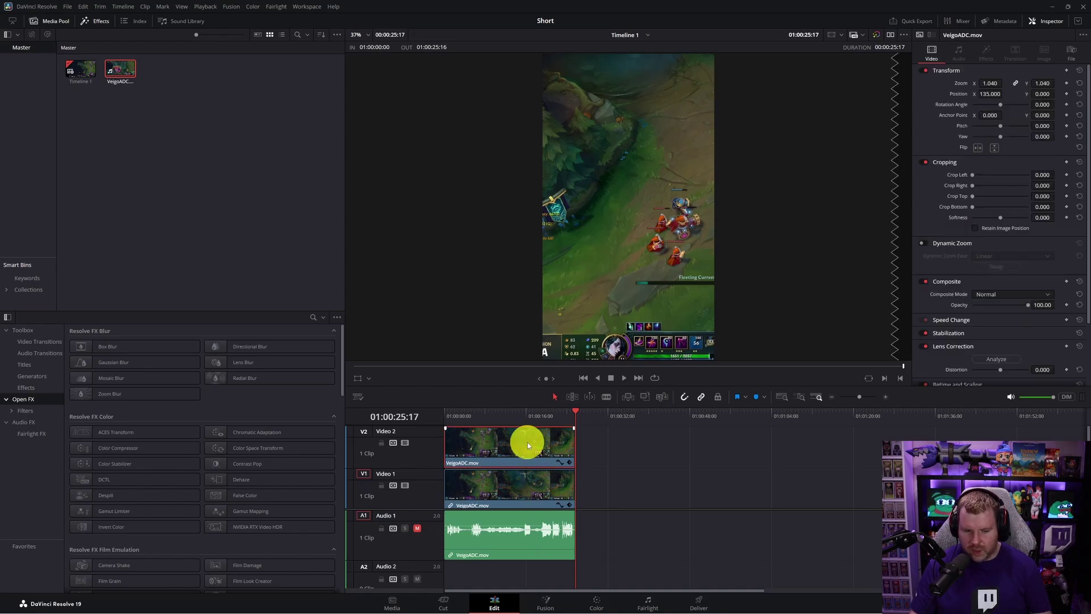
left_click(549, 603)
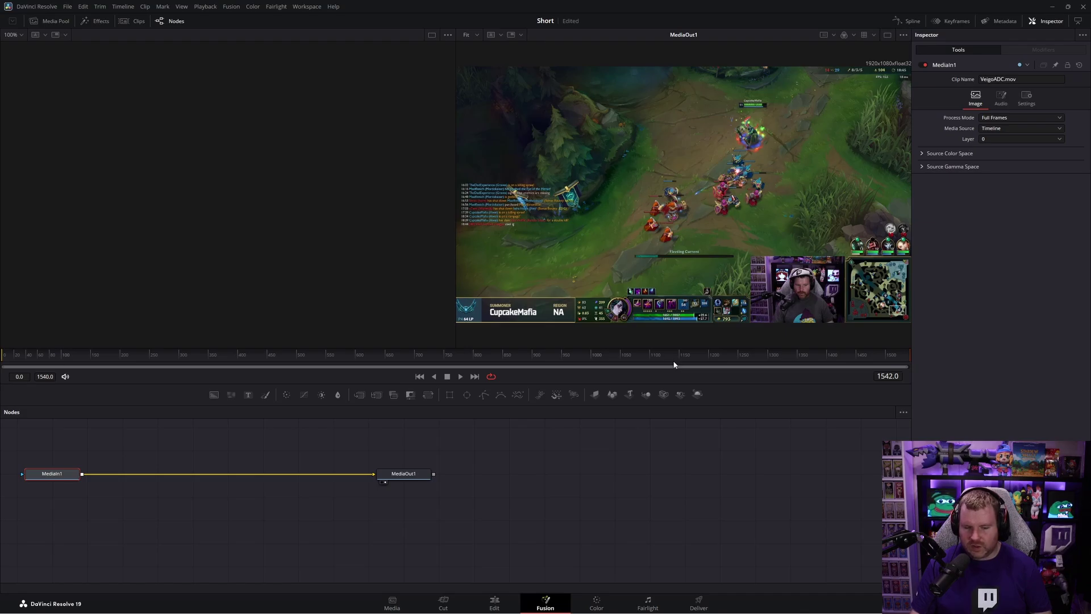
left_click(466, 397)
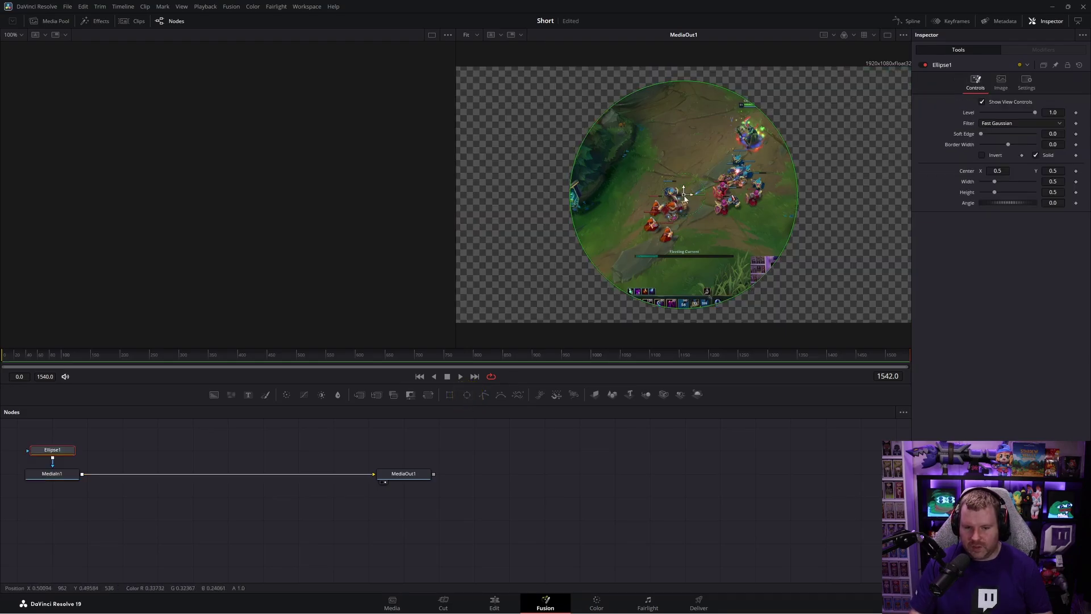
left_click_drag(683, 195, 802, 295)
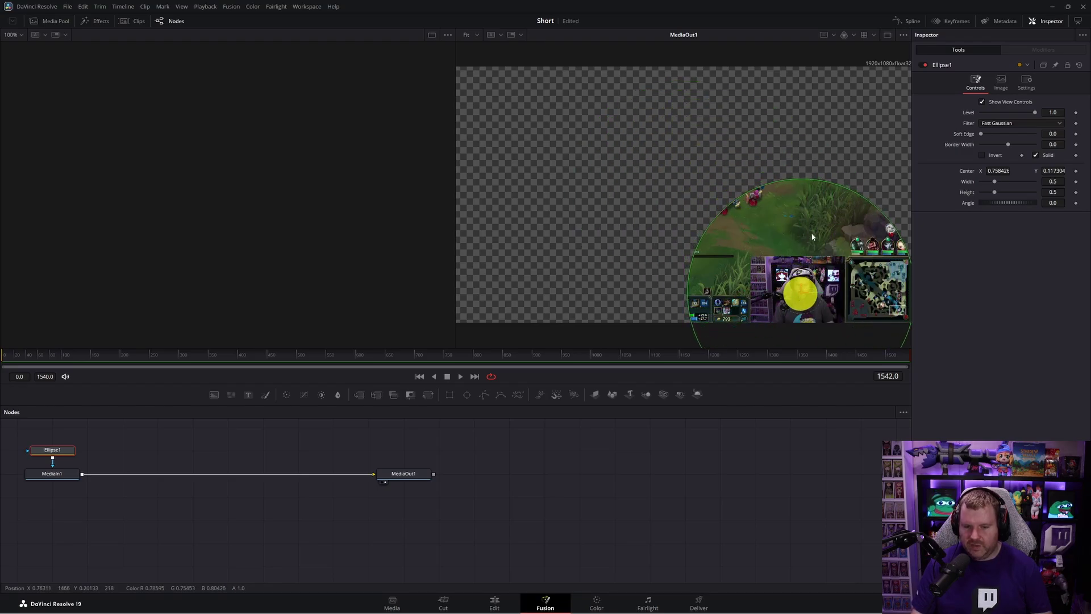
left_click_drag(807, 185, 809, 235)
left_click_drag(691, 296, 733, 294)
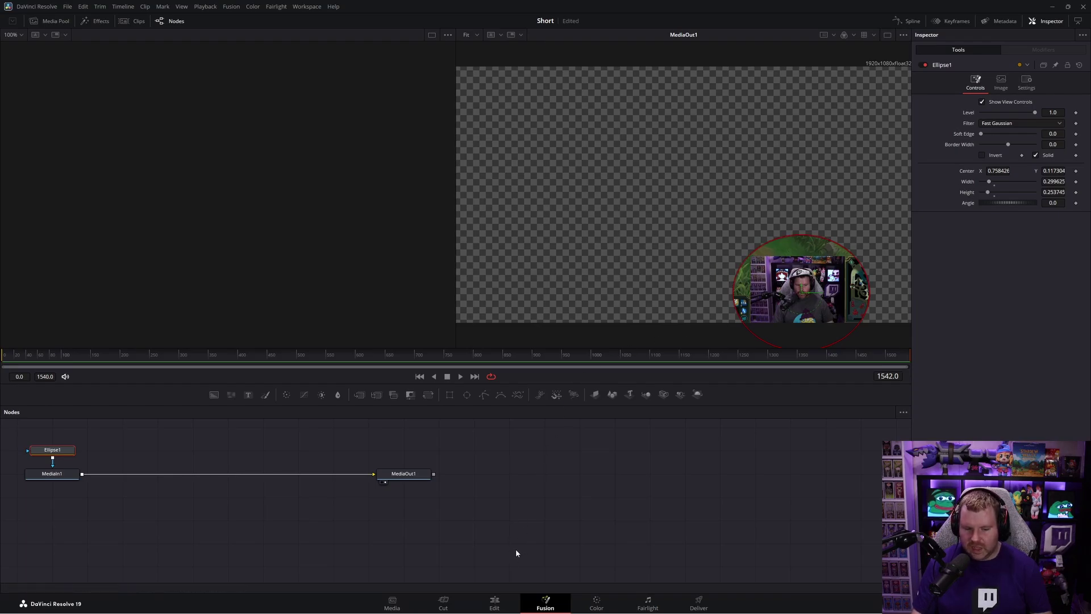
- Back on the Edit page, set the Video 2 webcam layer to zoom 1.540 at position -415, 1695
left_click(495, 603)
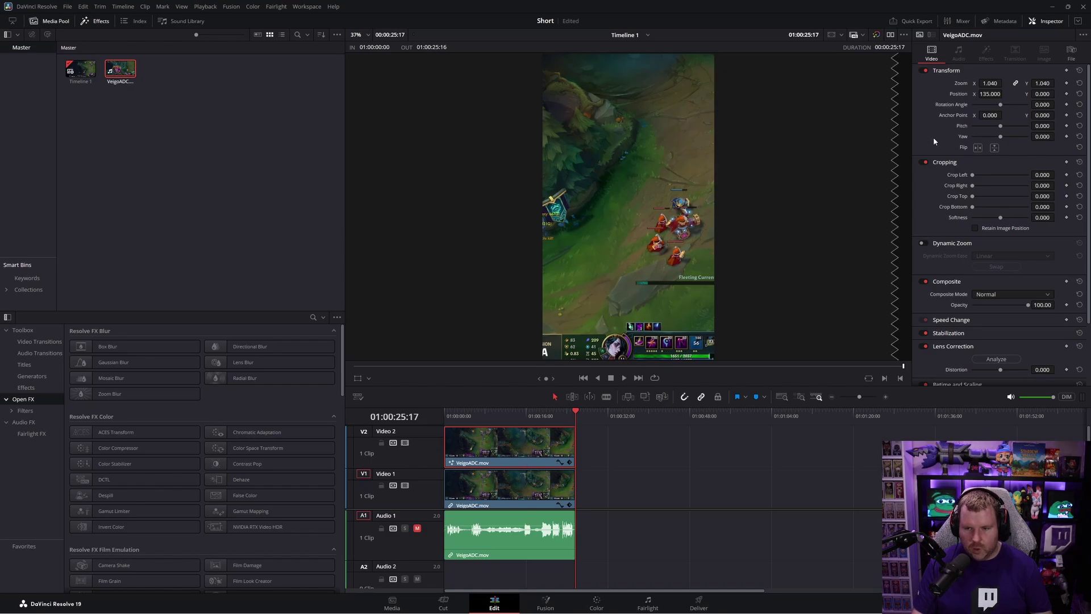
left_click(933, 57)
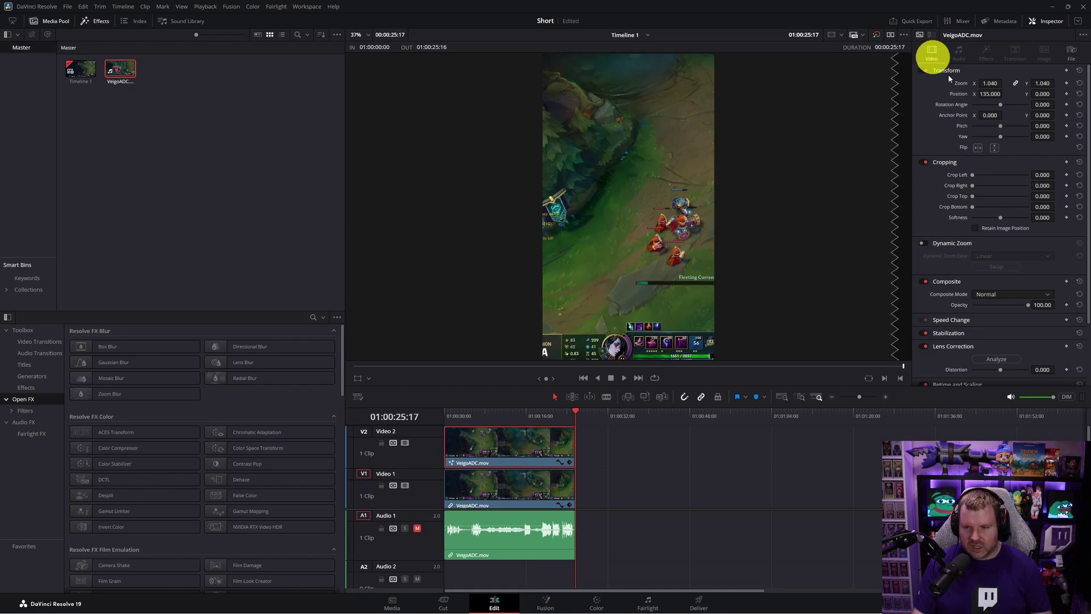
left_click_drag(991, 94, 793, 118)
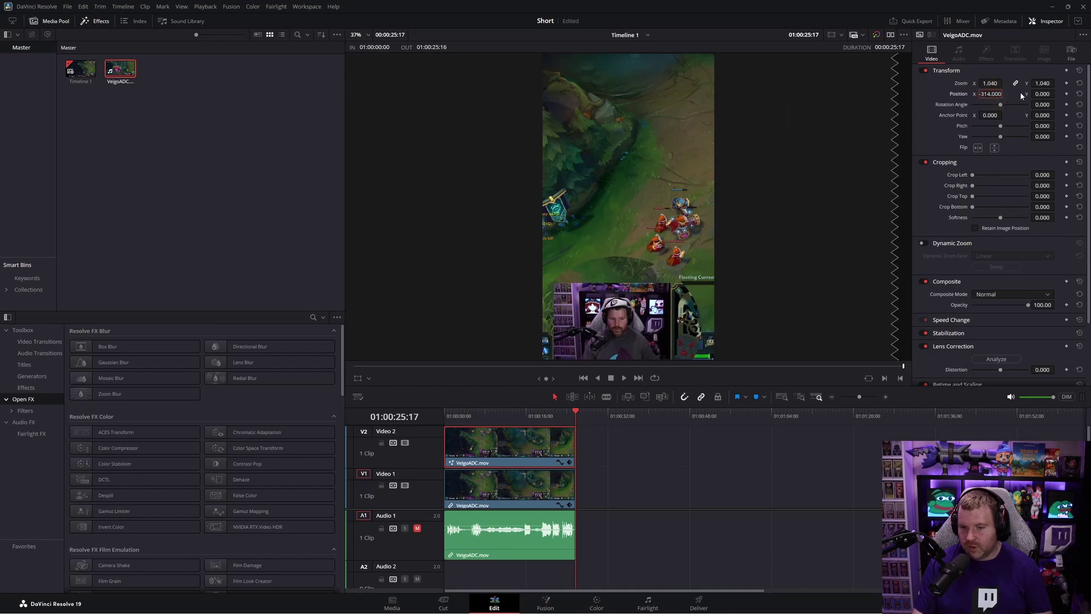
left_click_drag(1035, 93, 572, 283)
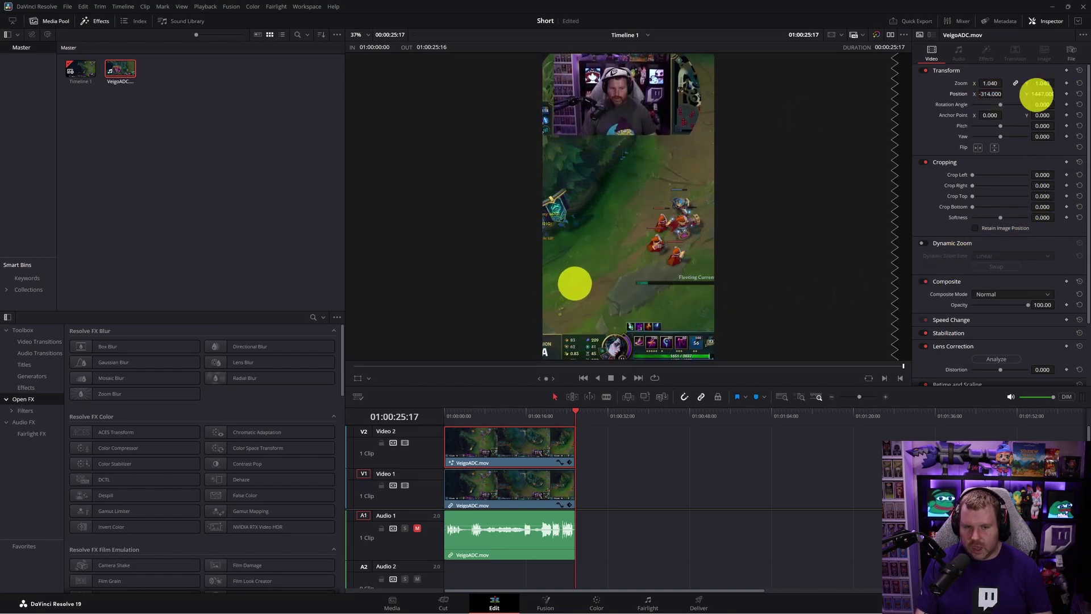
mouse_move(987, 109)
left_mouse_down()
mouse_move(968, 95)
mouse_move(1006, 82)
mouse_move(957, 94)
mouse_move(1004, 83)
mouse_move(974, 94)
left_mouse_up()
left_click_drag(1045, 94, 604, 278)
left_click_drag(993, 83, 997, 84)
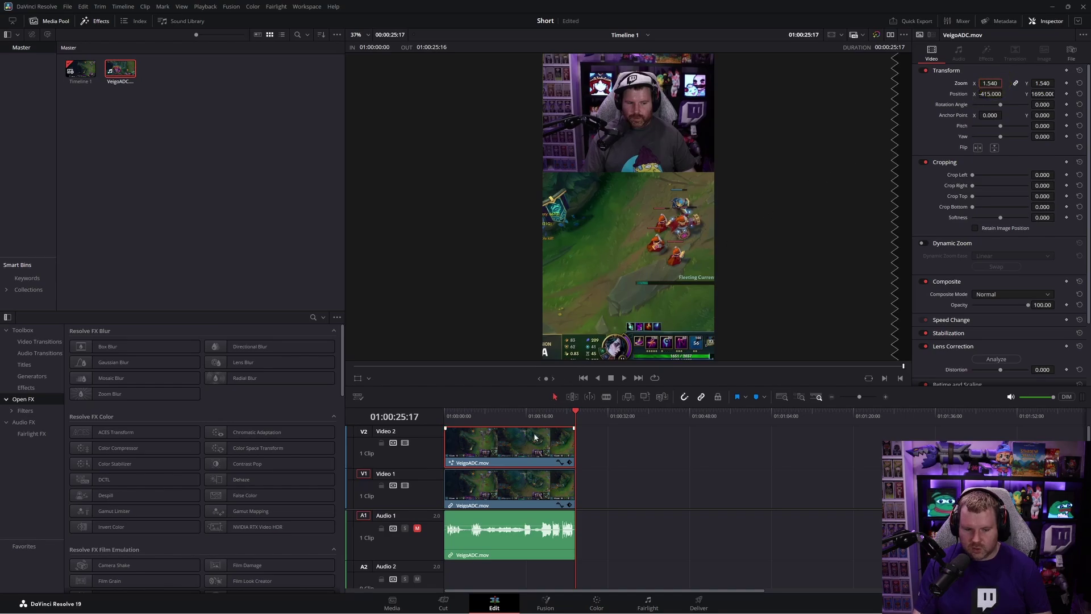
- Shrink the Video 1 gameplay clip to zoom 0.810, shift it to Y -178, and play to check
left_click(519, 480)
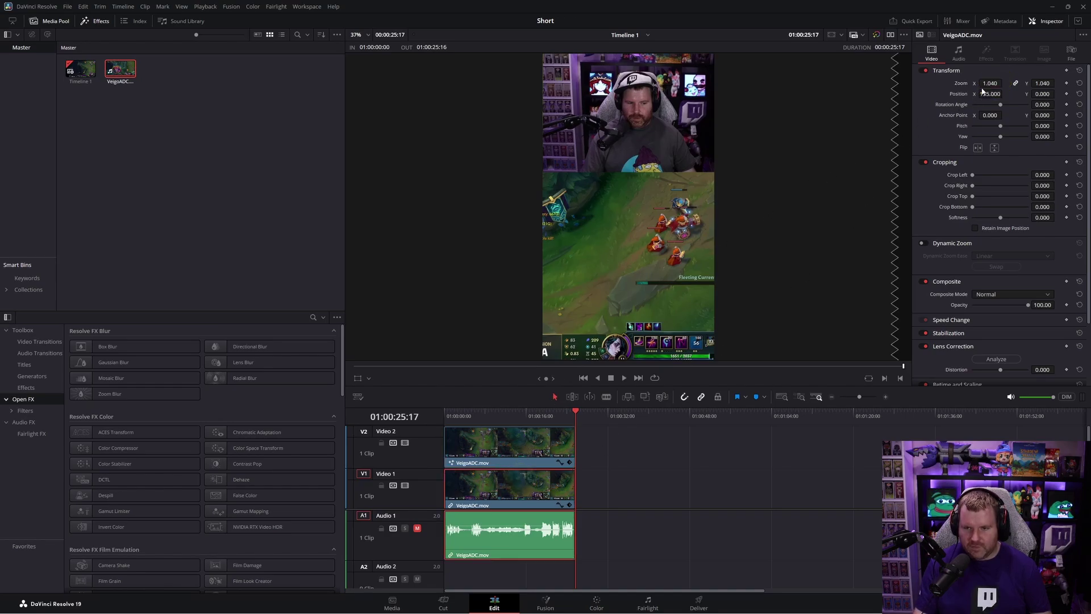
left_click_drag(983, 86, 967, 102)
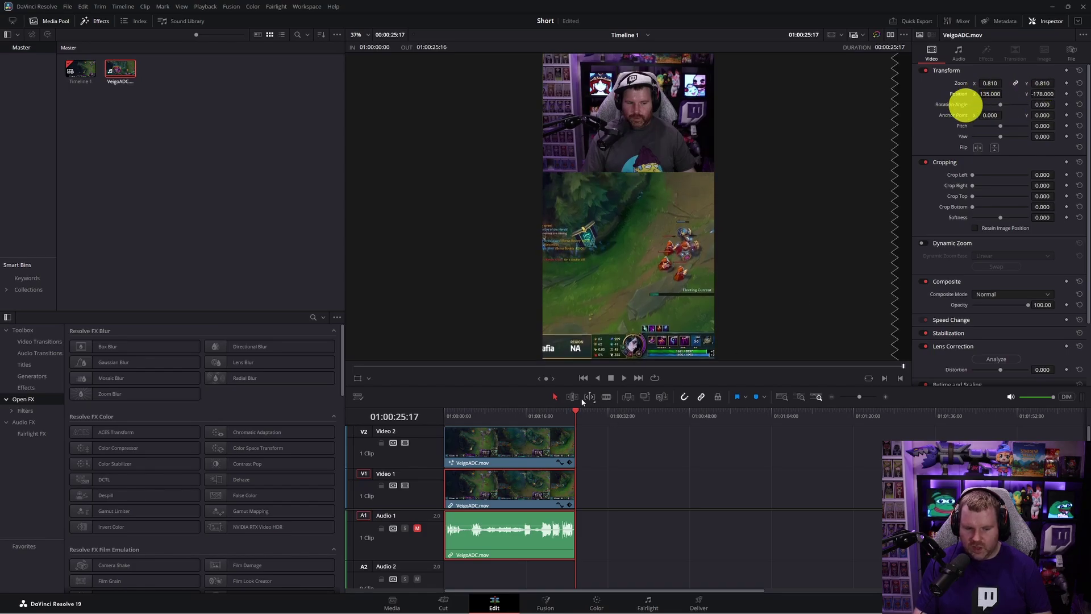
left_click_drag(514, 415, 501, 412)
key("space")
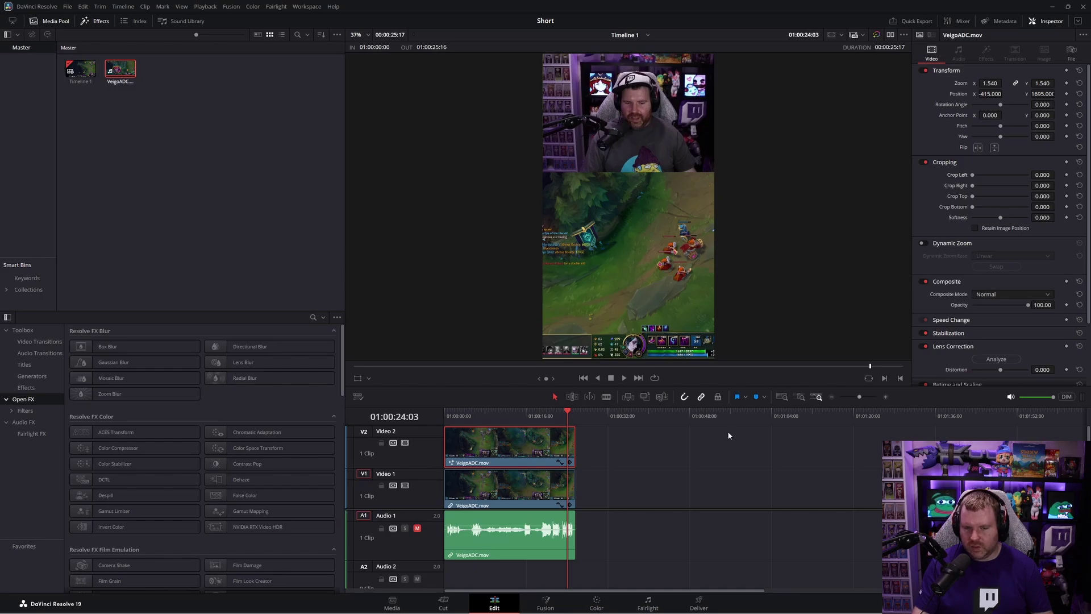
- Crop the webcam layer to Crop Right 547 and Crop Left 2319, then replay from 01:00:08
left_click(969, 163)
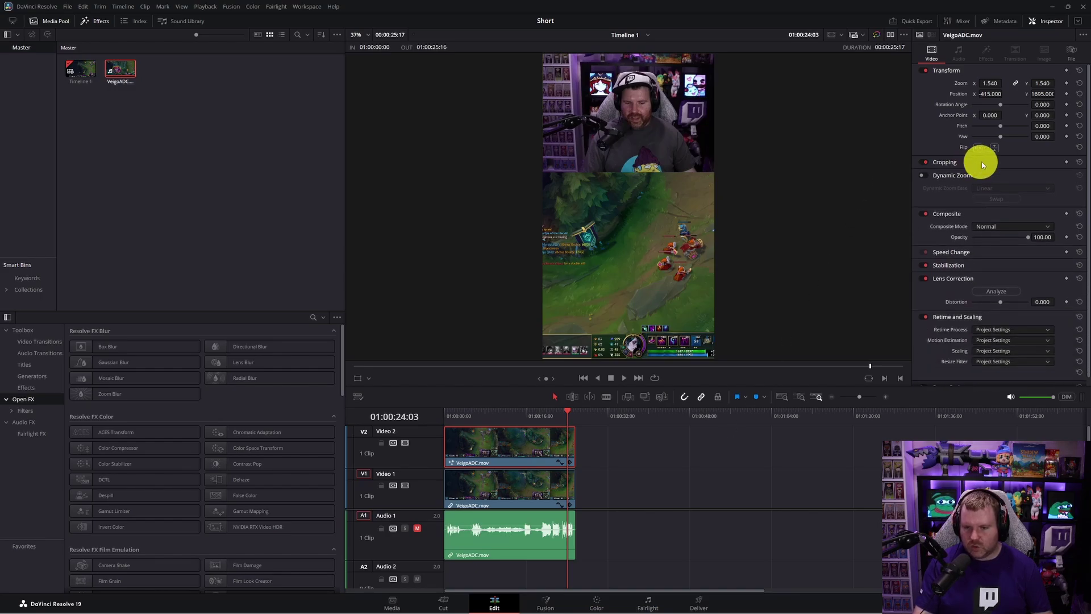
left_click(981, 162)
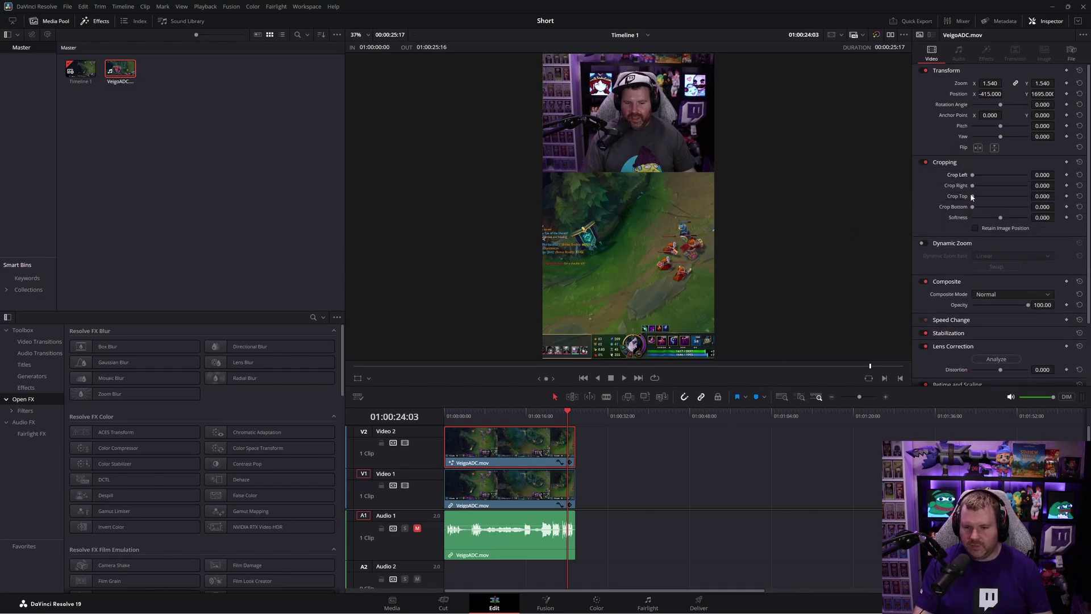
left_click_drag(972, 185, 977, 183)
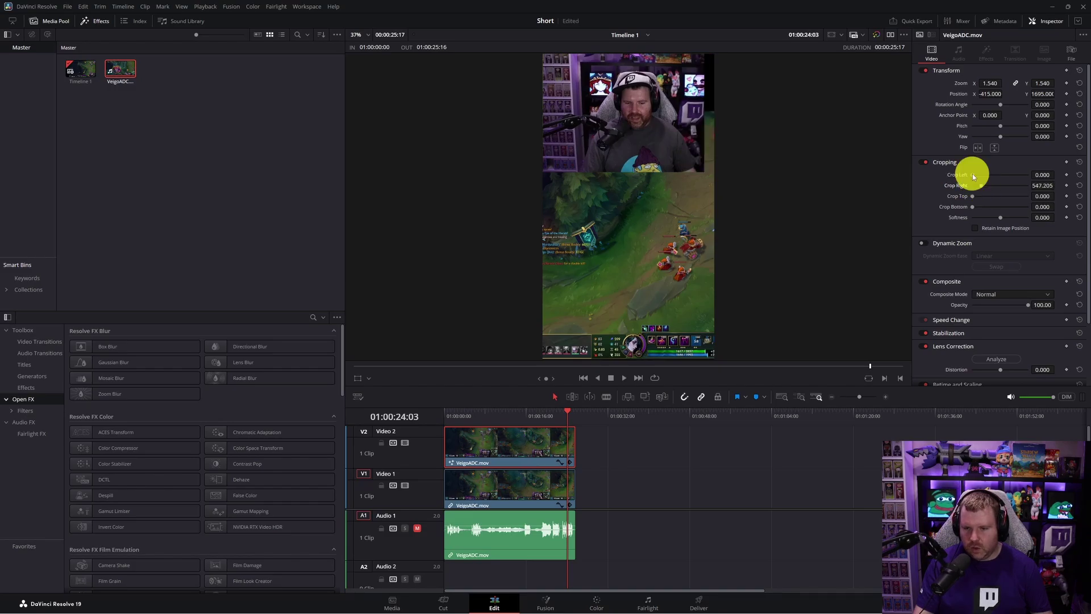
left_click_drag(984, 173, 1010, 172)
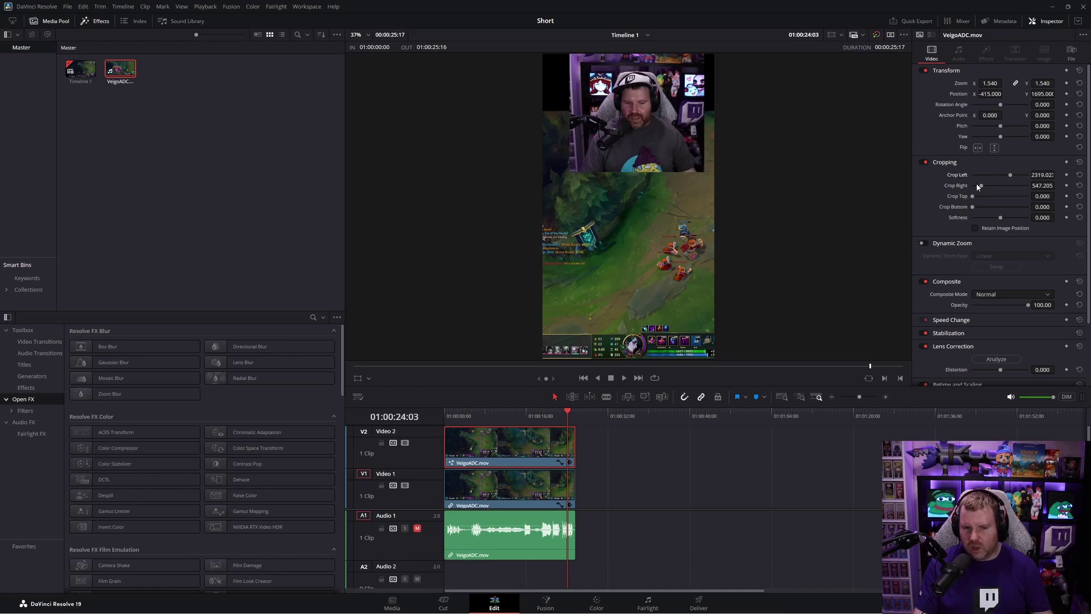
left_click(480, 415)
key("space")
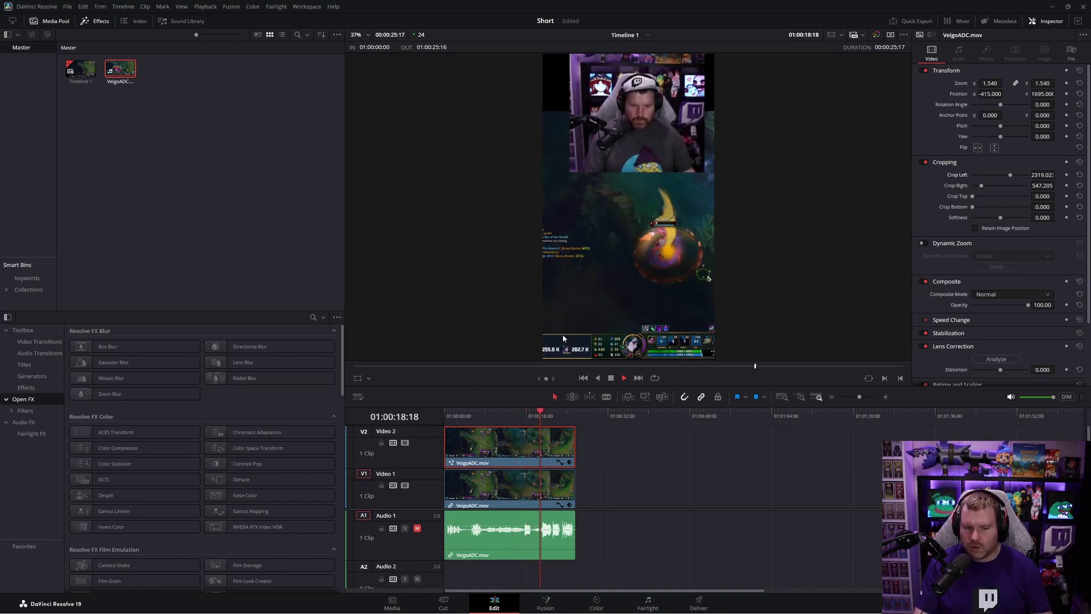
- Stop playback, move the clip up onto a new Video 3 track, and select the Video 2 clip
key("space")
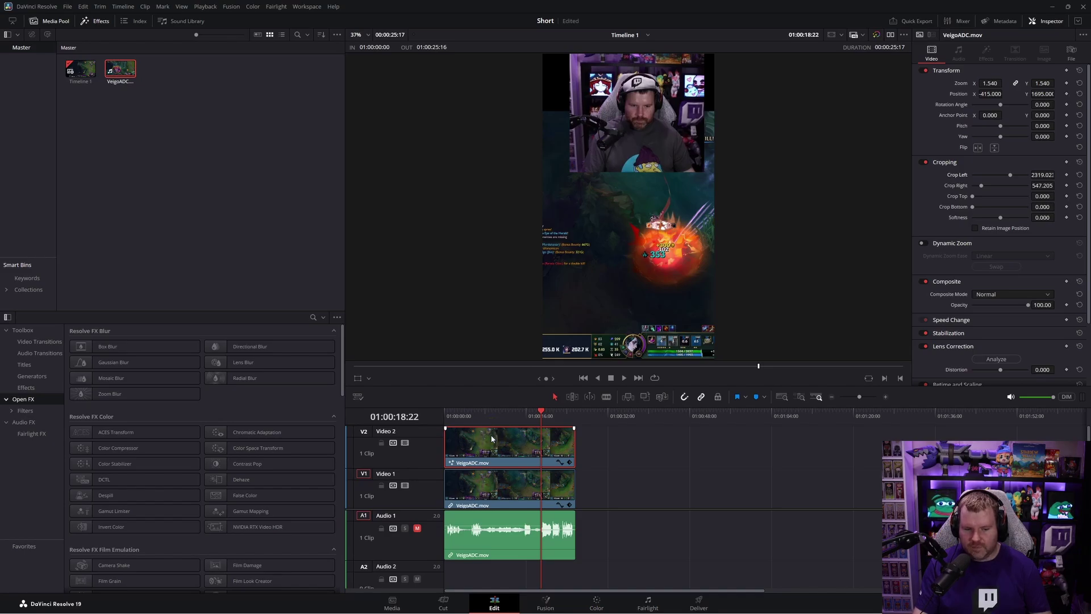
left_click_drag(492, 438, 486, 436)
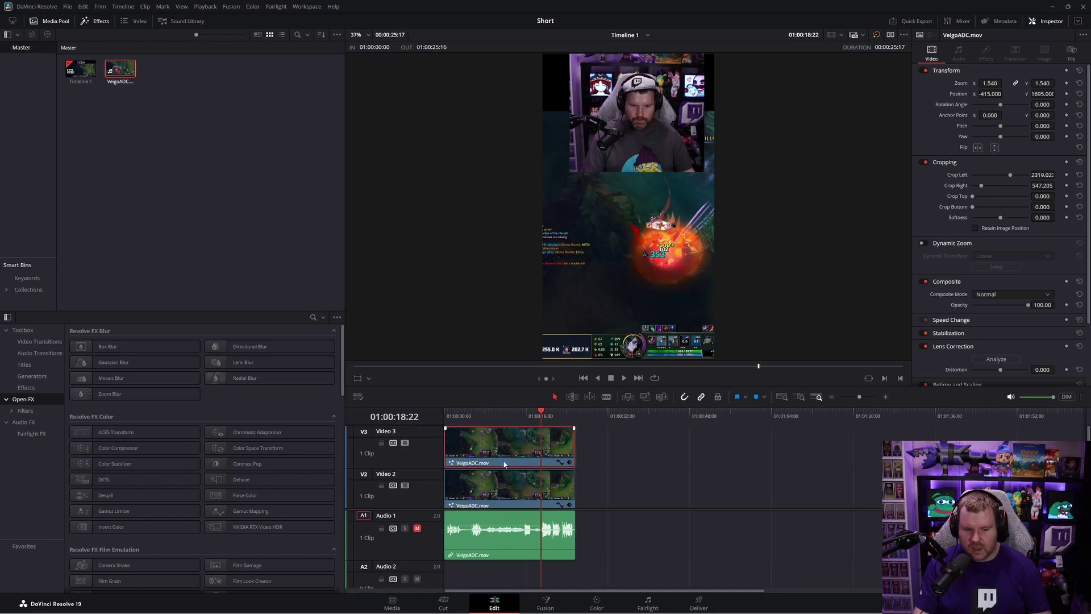
left_click(498, 486)
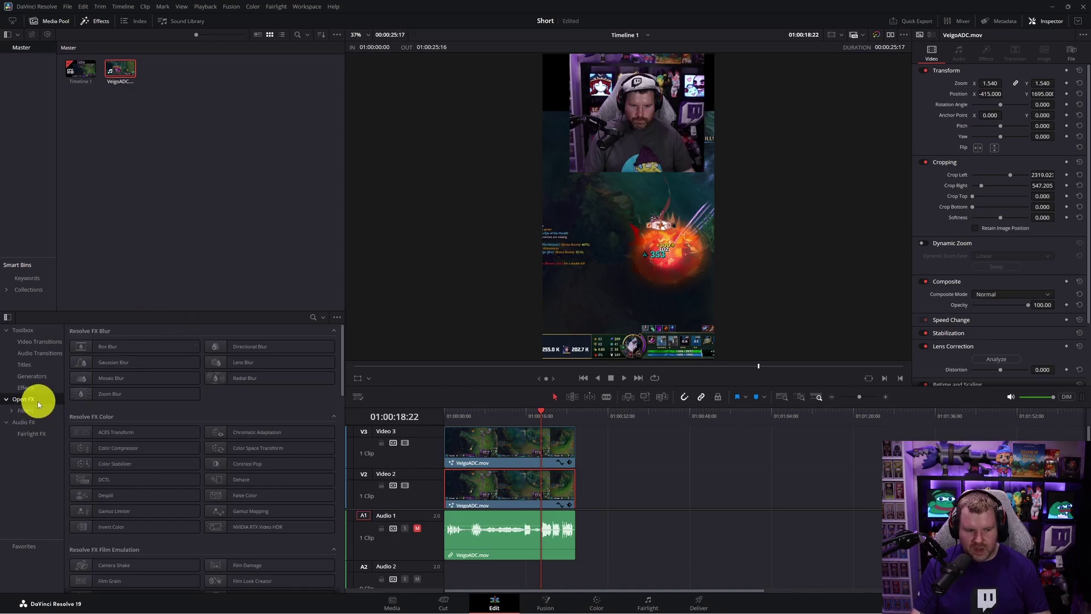
- Apply Open FX Gaussian Blur to the V2 clip, set zoom 2.070 at position -594, 2212, and review
left_click(52, 400)
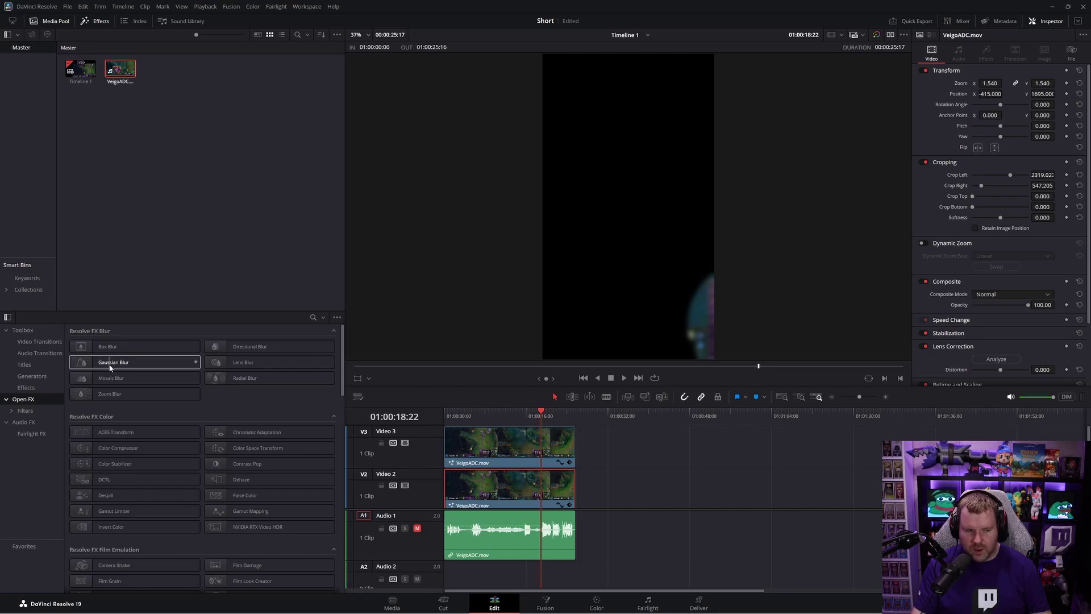
left_click_drag(109, 364, 469, 488)
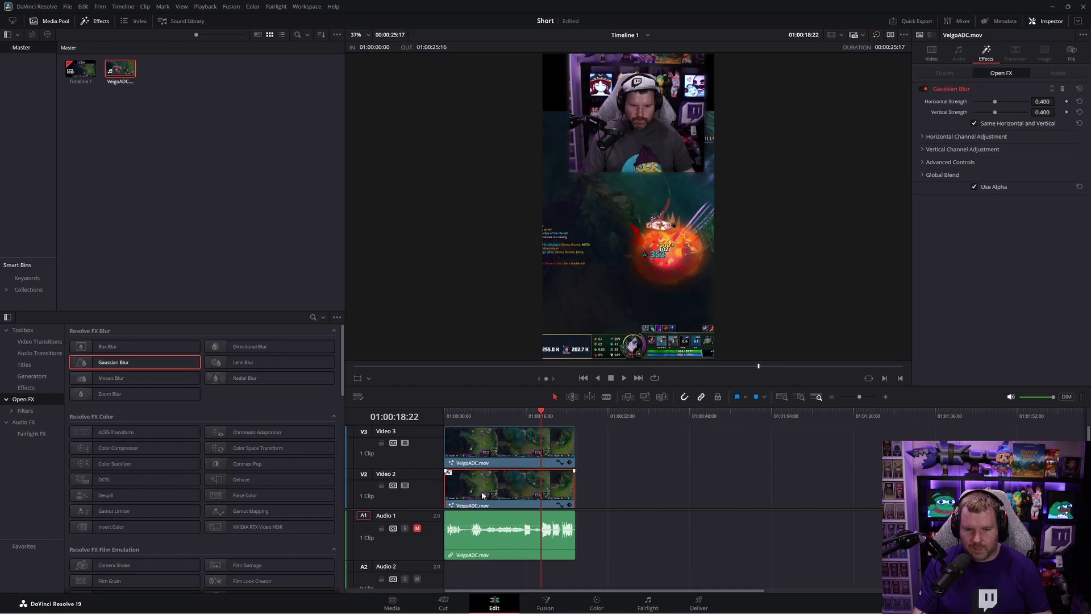
left_click(932, 53)
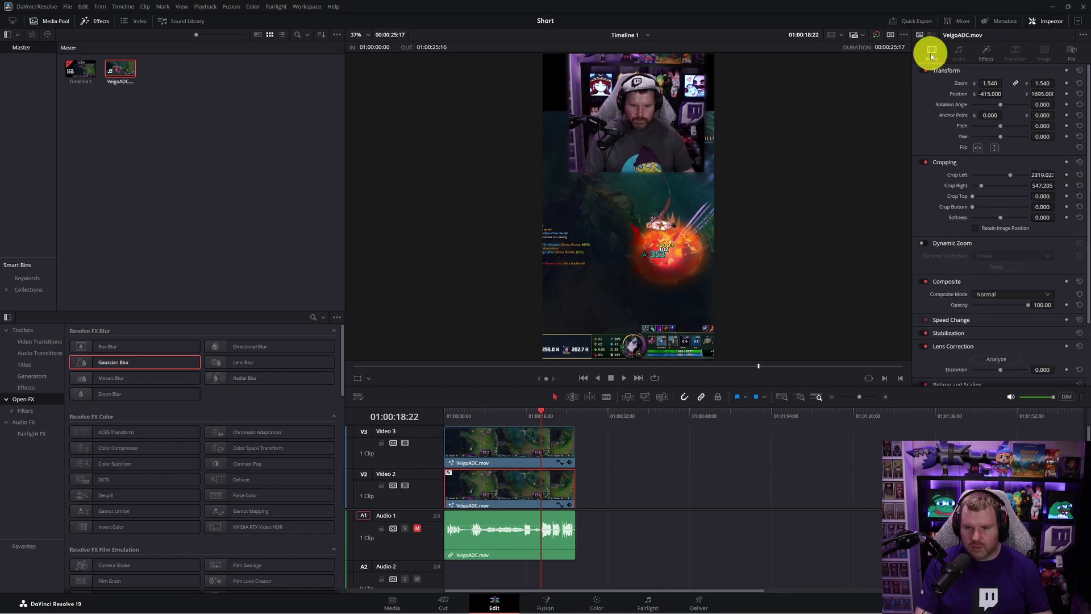
left_click_drag(990, 85, 947, 90)
left_click_drag(1044, 94, 1057, 93)
left_click_drag(593, 295, 590, 242)
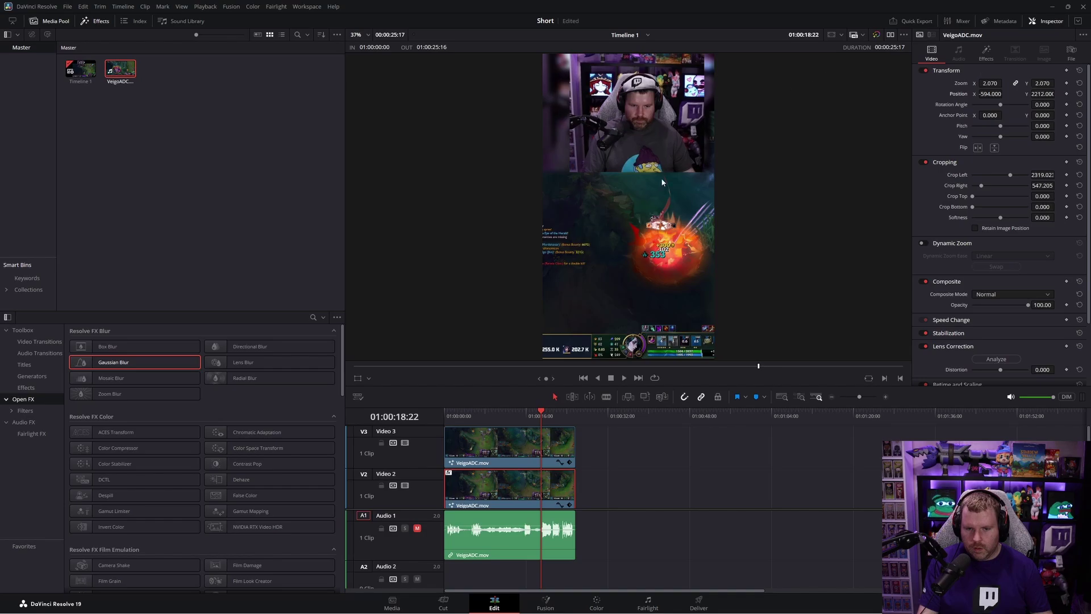
left_click(485, 415)
key("space")
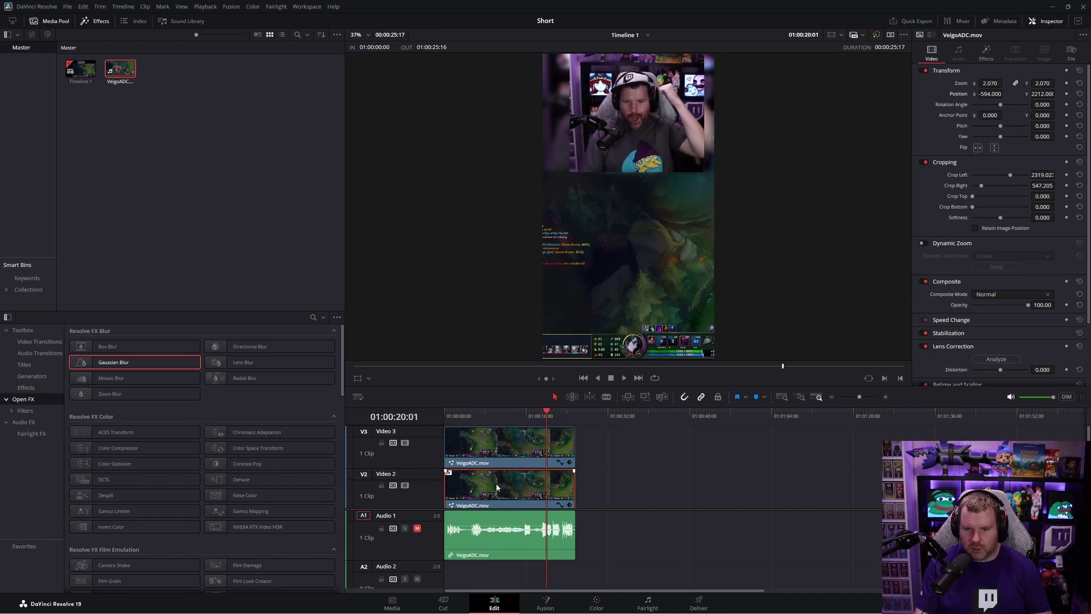
- Raise the Gaussian Blur horizontal and vertical strength on the V2 clip to 0.938
left_click(990, 57)
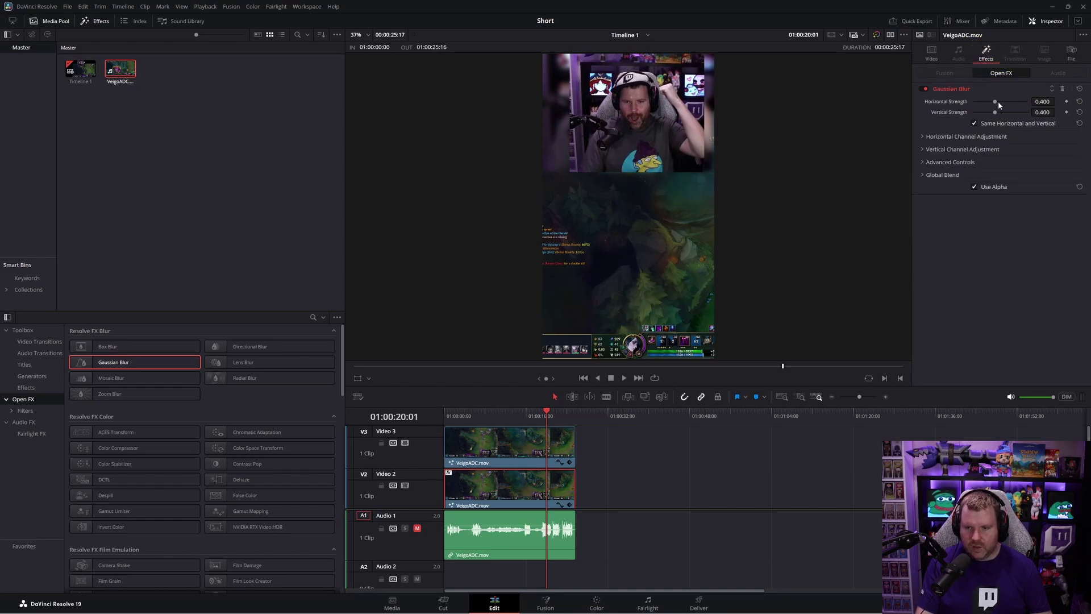
left_click_drag(997, 101, 1026, 110)
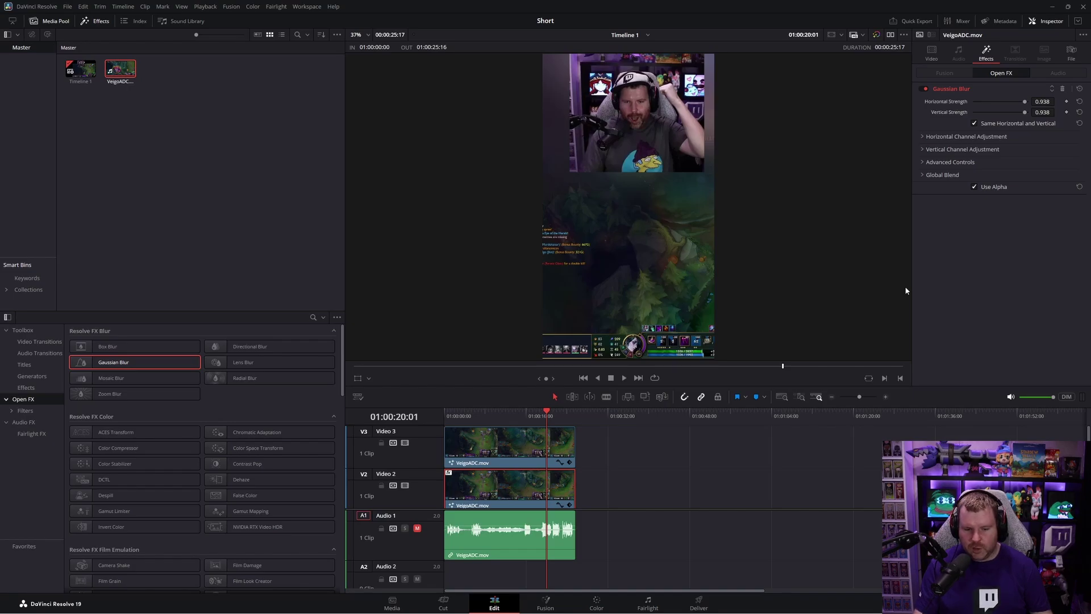
- Open Quick Export for the 1080 x 1920 timeline and try the YouTube and TikTok presets
left_click(920, 22)
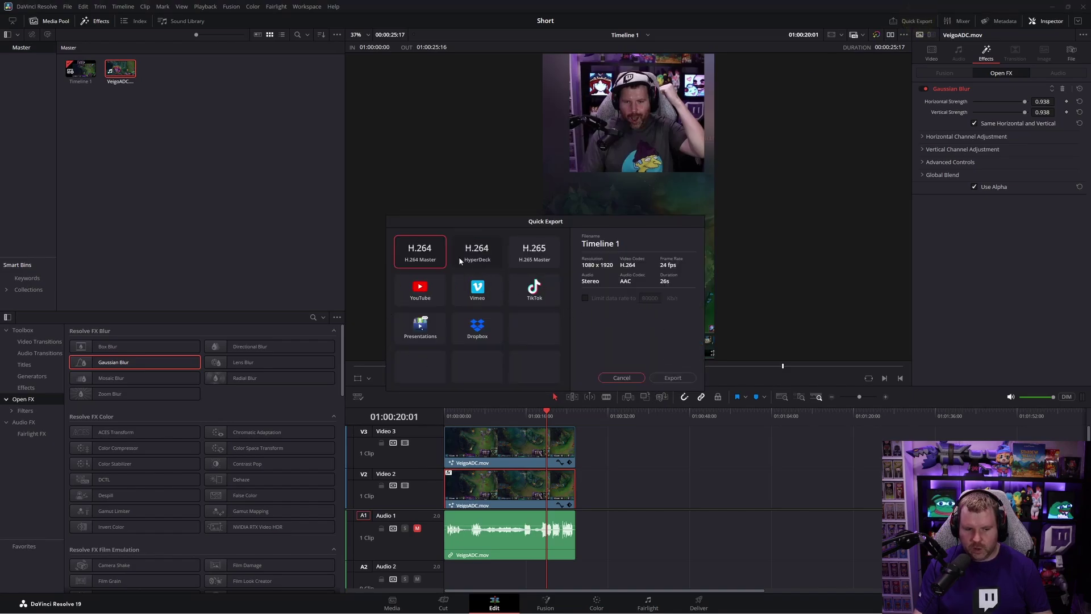
left_click(484, 249)
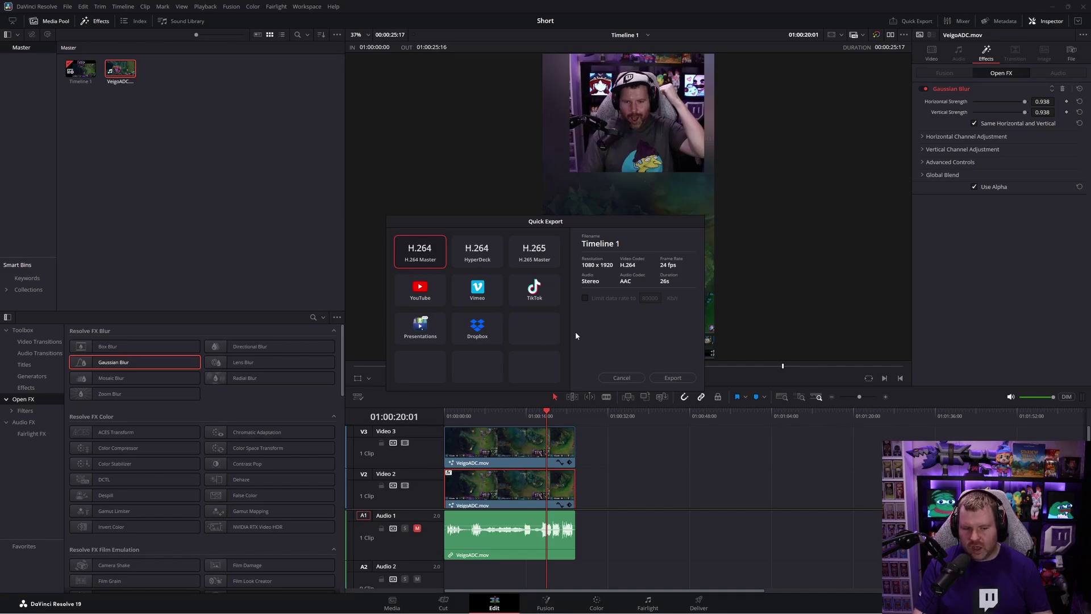
left_click(429, 299)
left_click(532, 289)
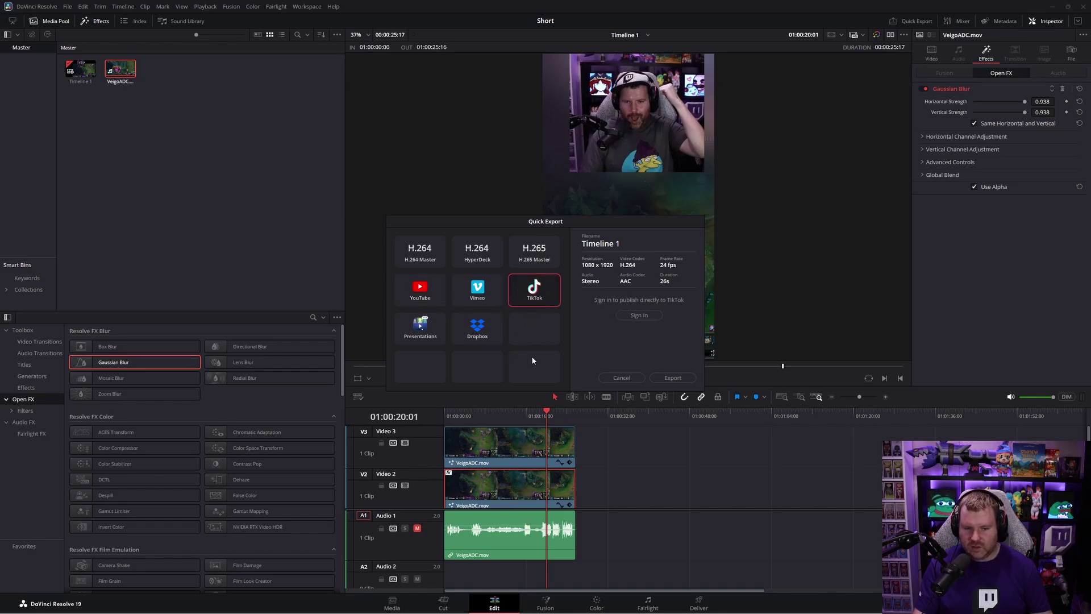
- Set YouTube export to upload directly as Private in the Gaming playlist, titled 'Hewi Damage'
left_click(422, 290)
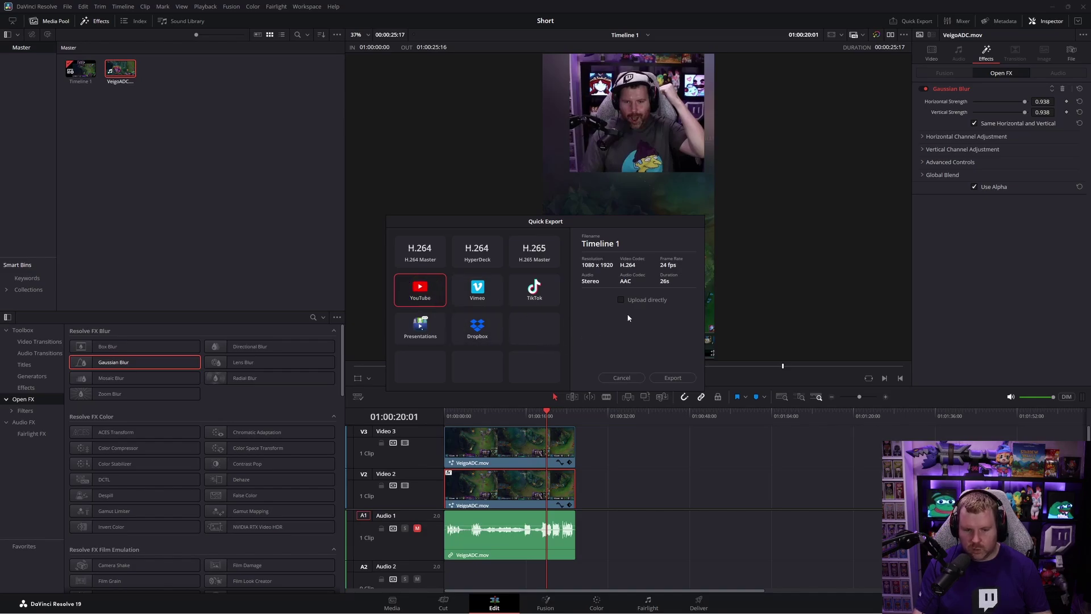
left_click(621, 299)
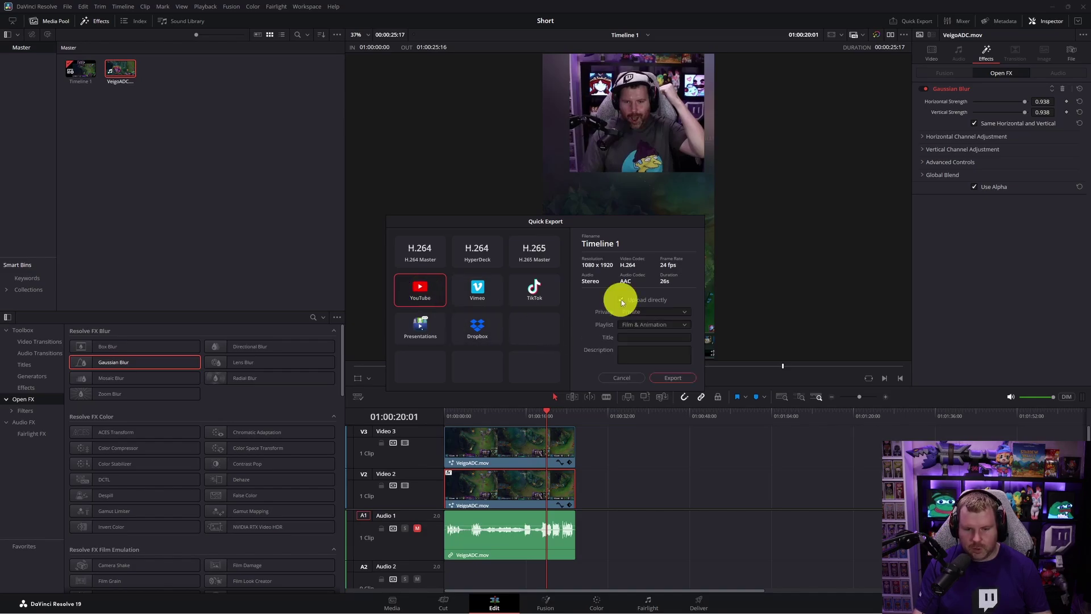
left_click(650, 324)
left_click(664, 347)
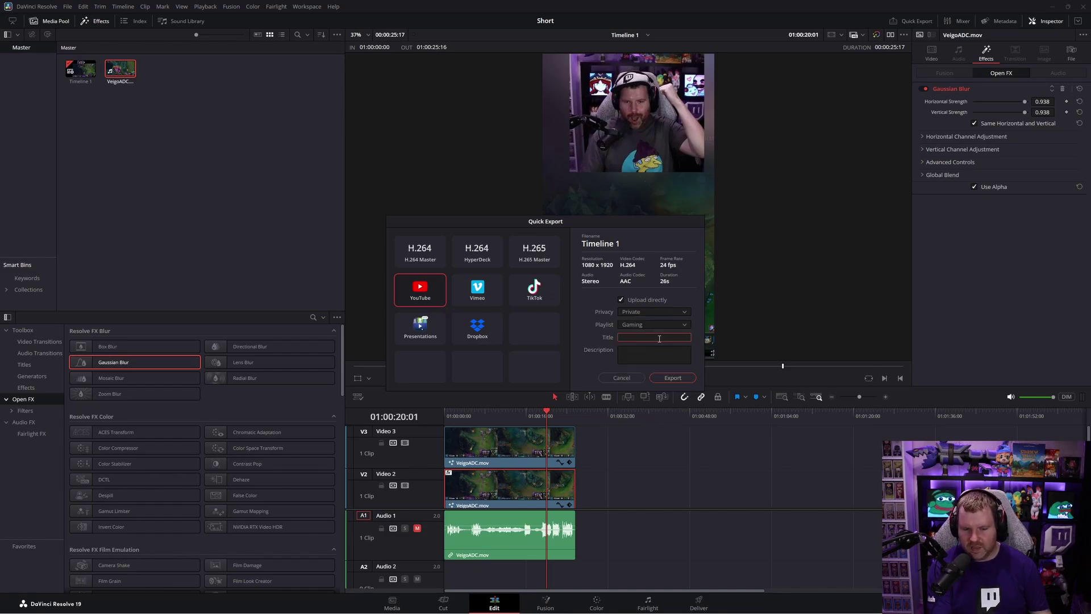
type("Hewi")
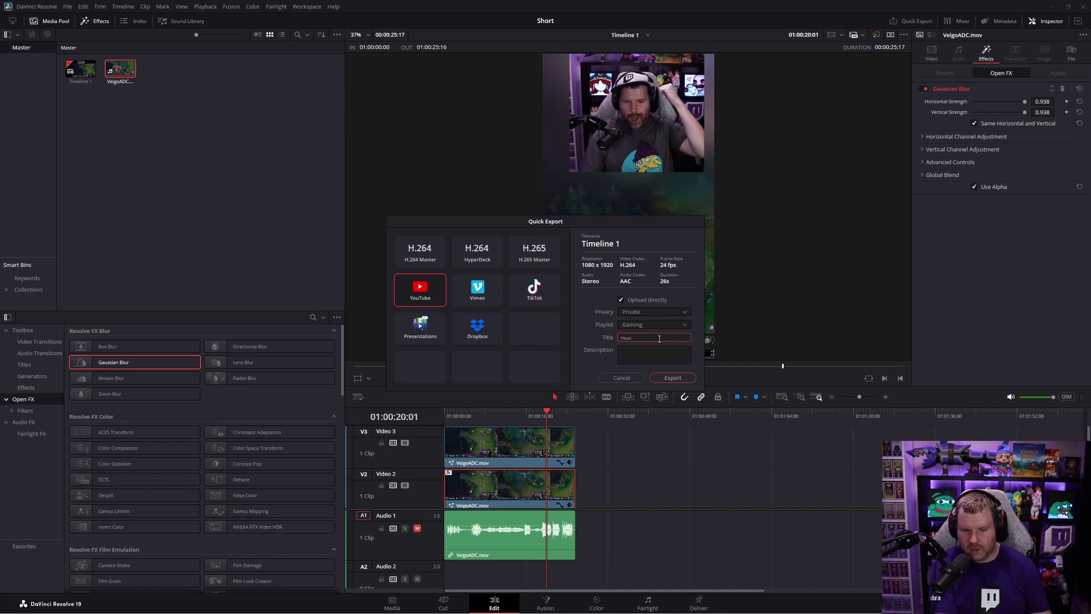
type(" Damage")
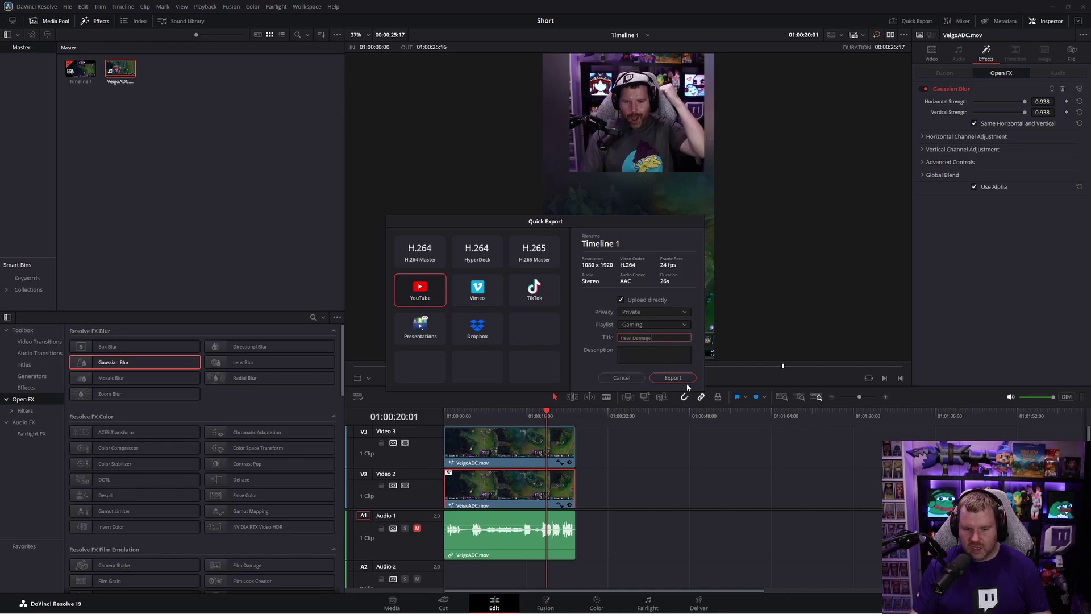
left_click(692, 377)
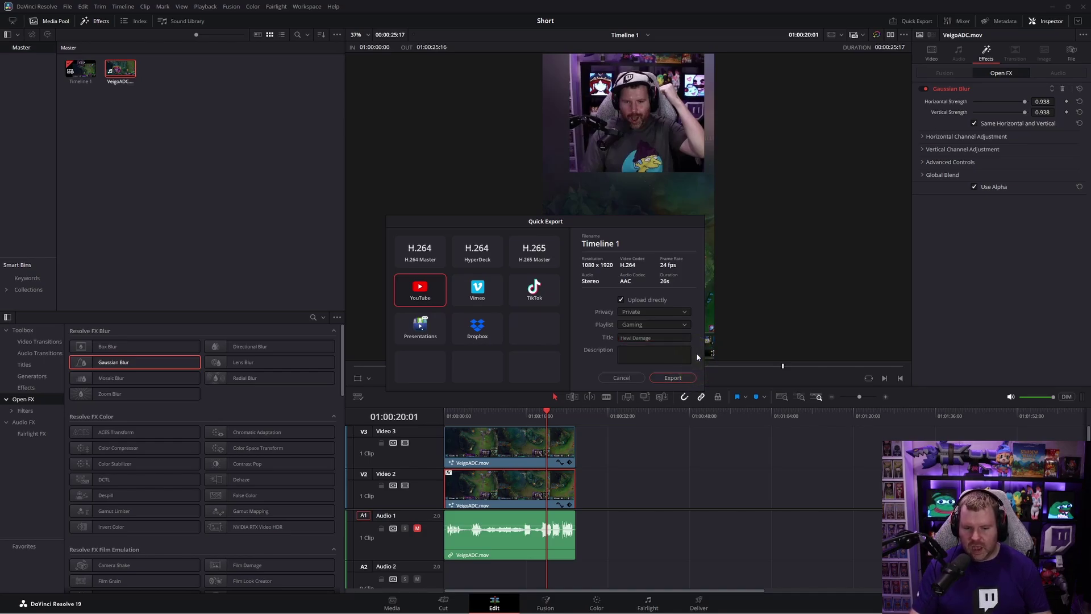